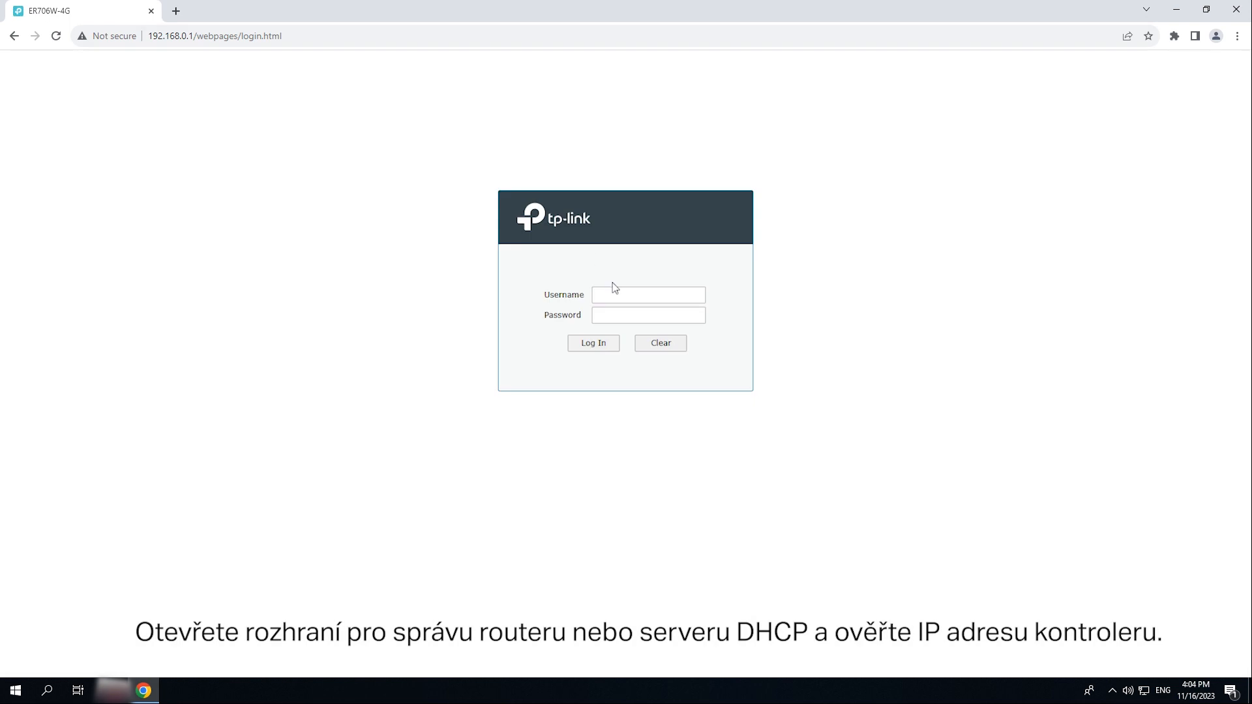
- Log in to the TP-Link router as admin and decline saving the password
click(630, 297)
key(Tab)
key(Return)
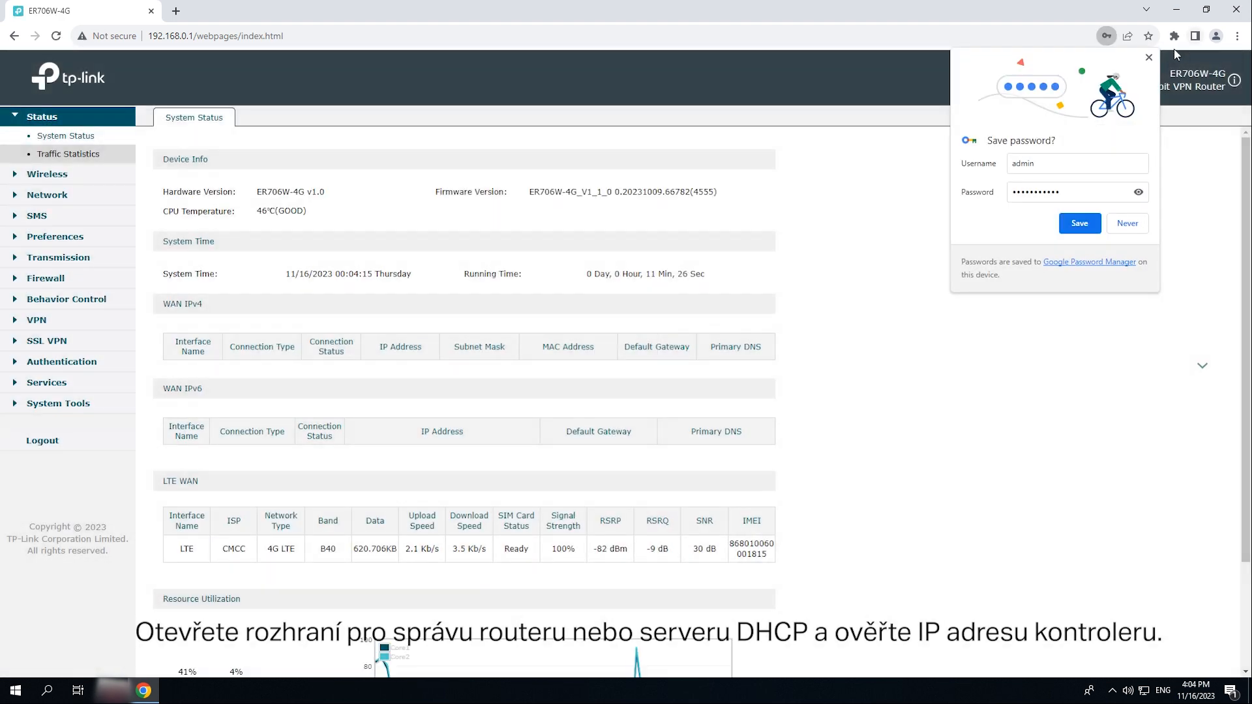
click(1149, 57)
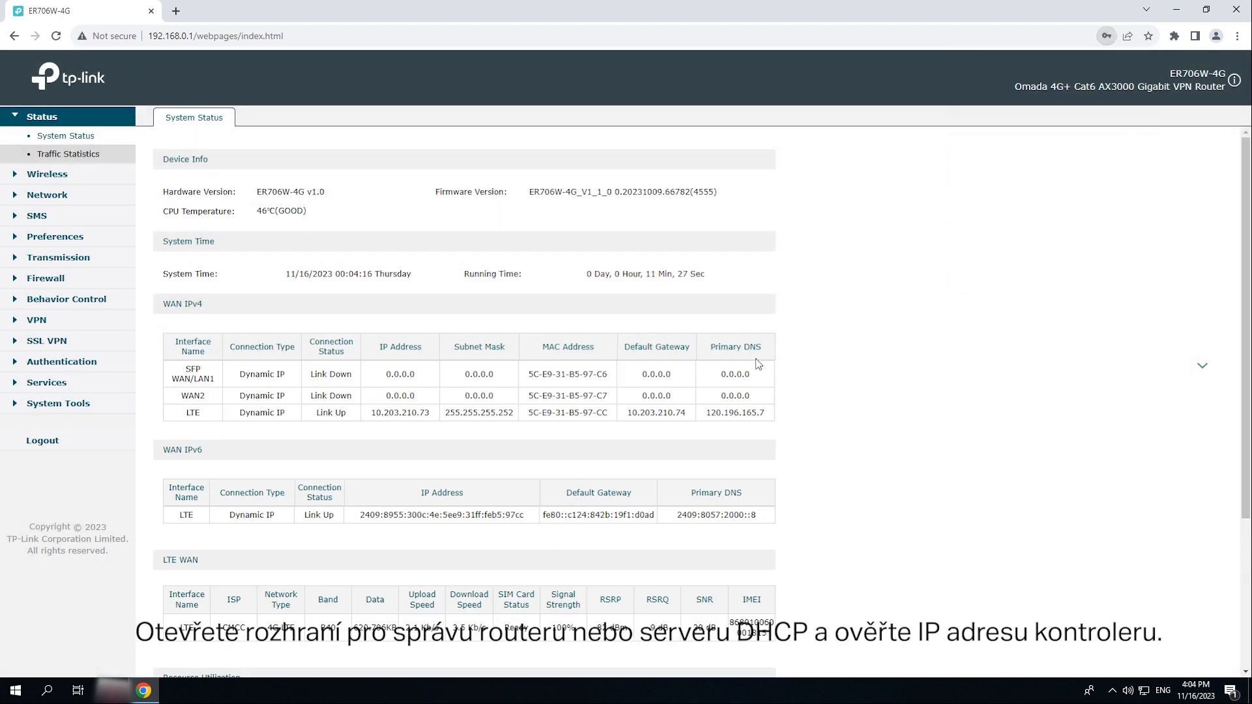
- Open Network > LAN > DHCP Client List to find the OC200 at 192.168.0.100
click(47, 194)
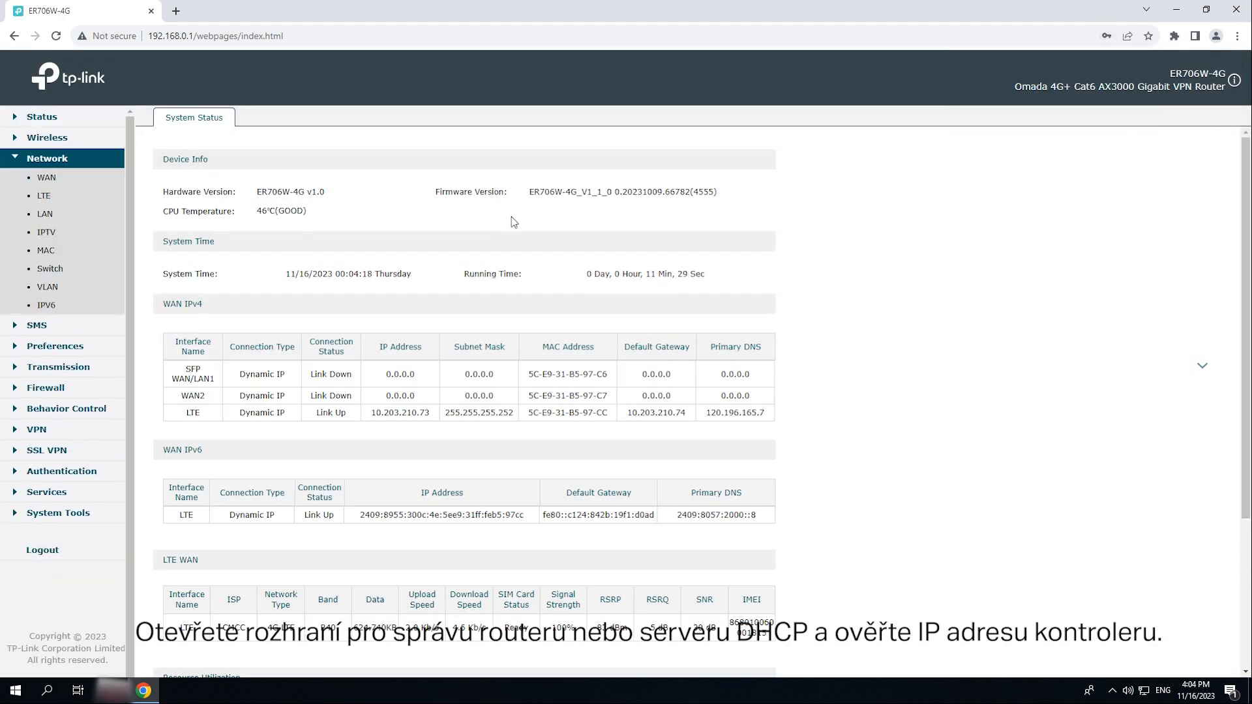
click(47, 215)
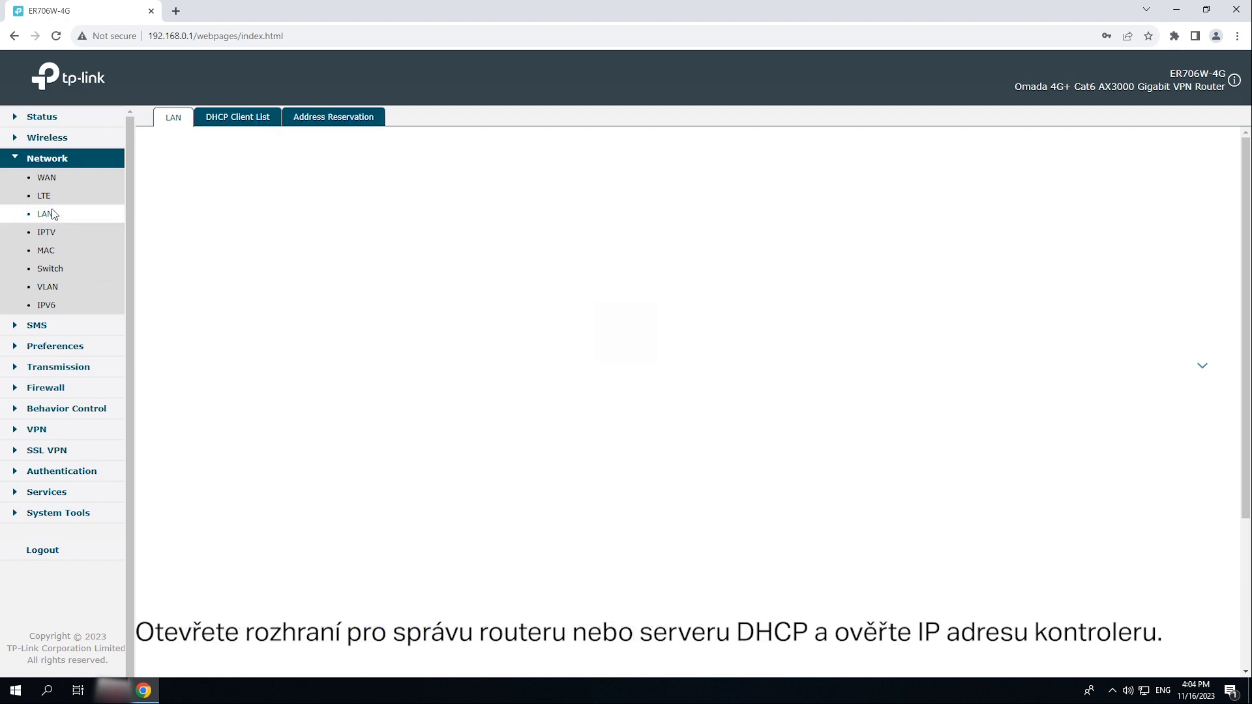
click(233, 120)
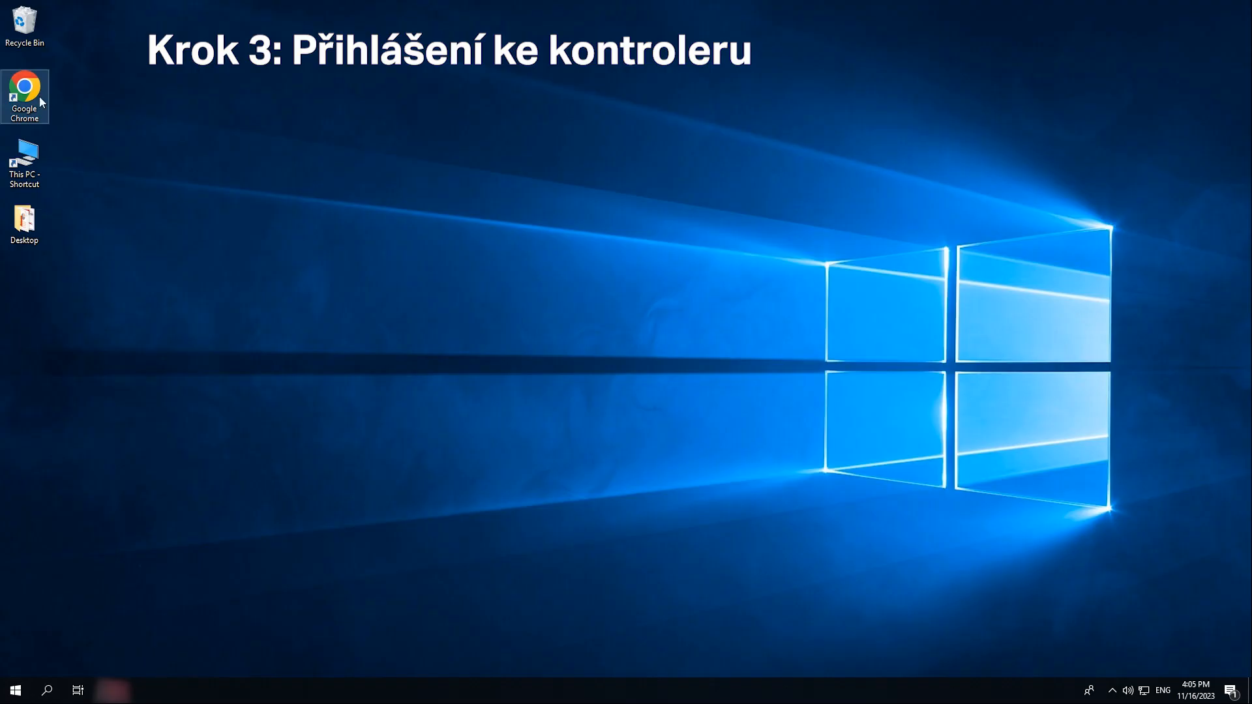
double_click(26, 95)
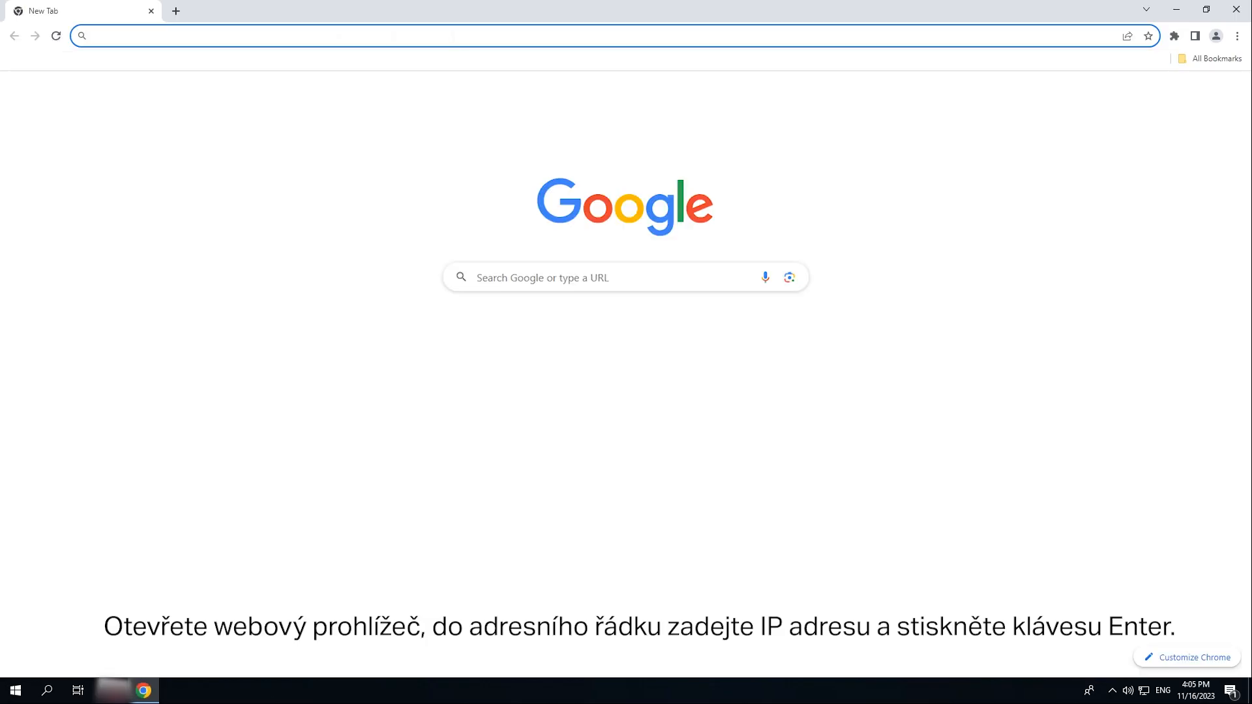
- Browse to 192.168.0.100 in Chrome and proceed past the privacy warning
text(192.168.0.100)
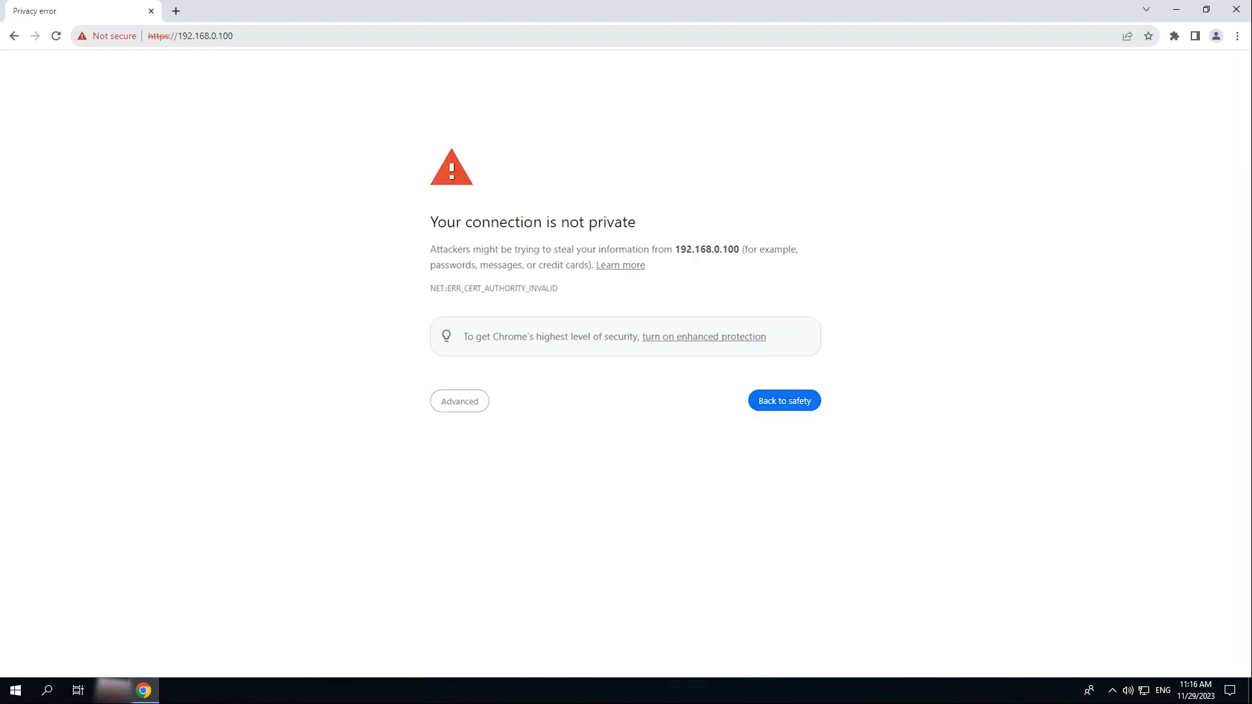
click(433, 406)
click(479, 502)
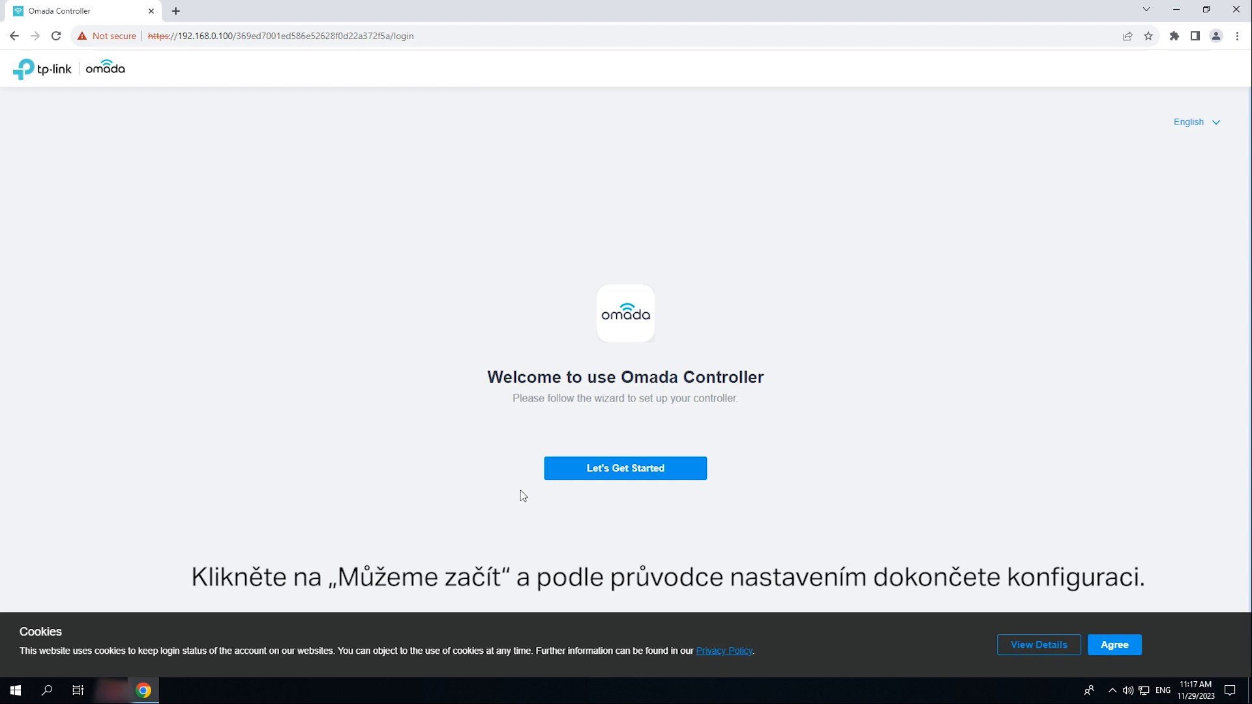
- Accept cookies, start the wizard, and enter admin name, administrator e-mail and confirmed password
click(1127, 650)
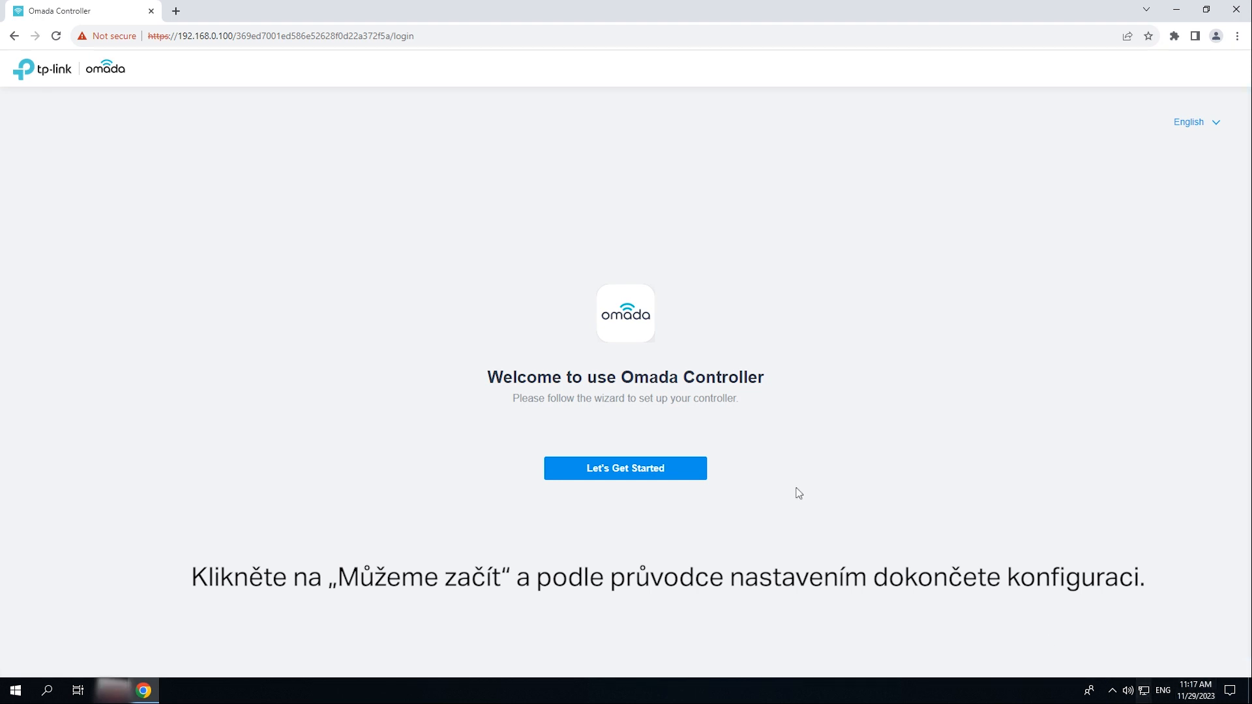
click(629, 478)
click(274, 231)
text(admin)
key(Tab)
text(••••••@tp-link.com)
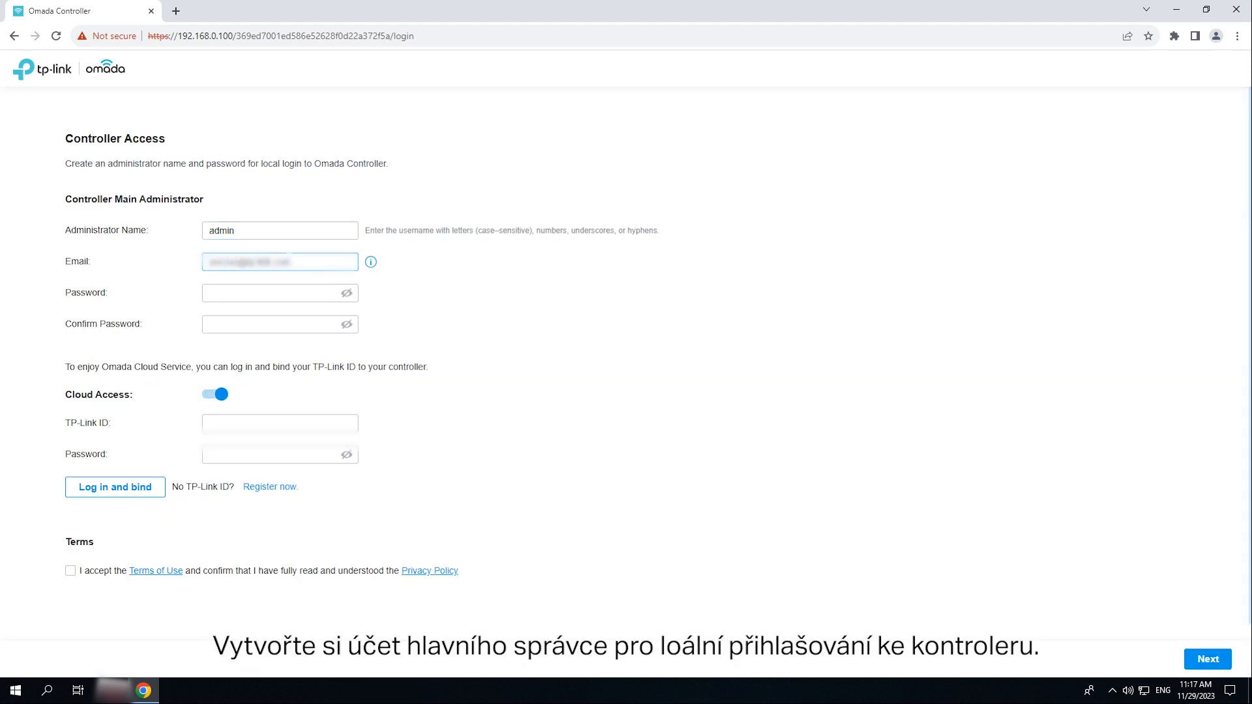
key(Tab)
text(•••••••••••)
key(Tab)
text(•••••••••••)
- Bind the TP-Link ID with its password, accept the terms, and continue
key(Tab)
key(Tab)
text(••••••)
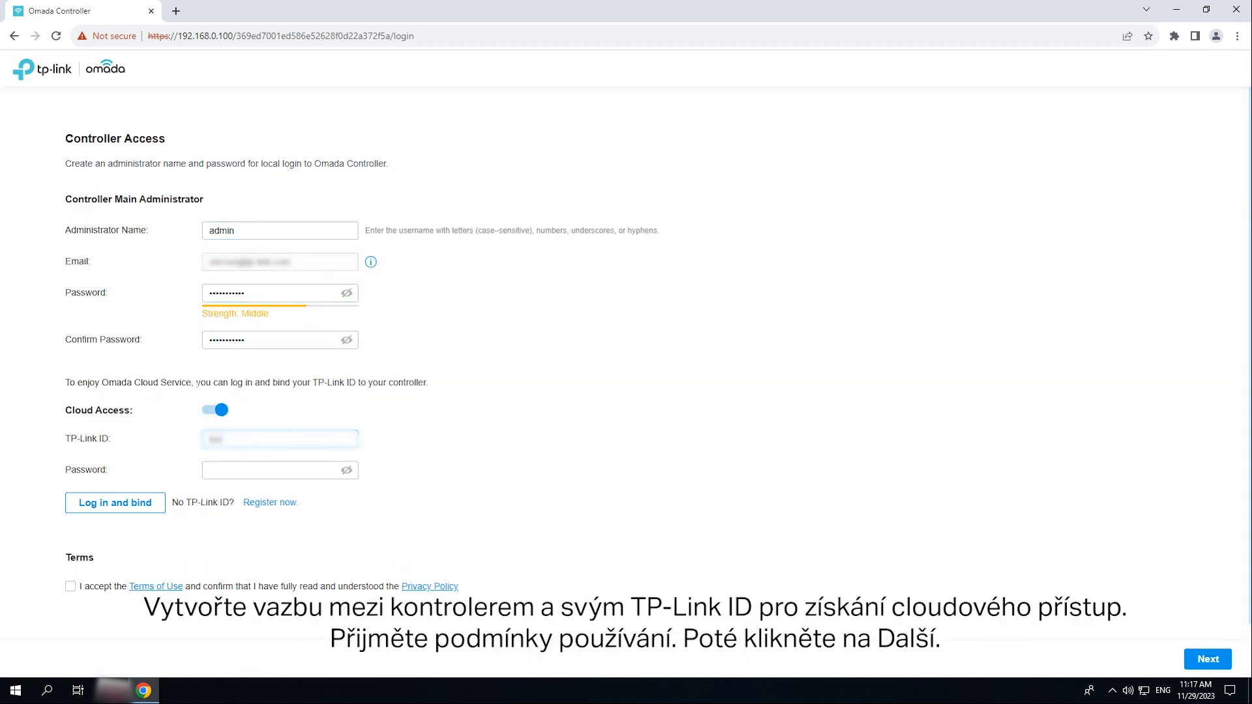
text(tp-link.com.cn)
key(Tab)
text(••••••••)
click(70, 586)
click(116, 507)
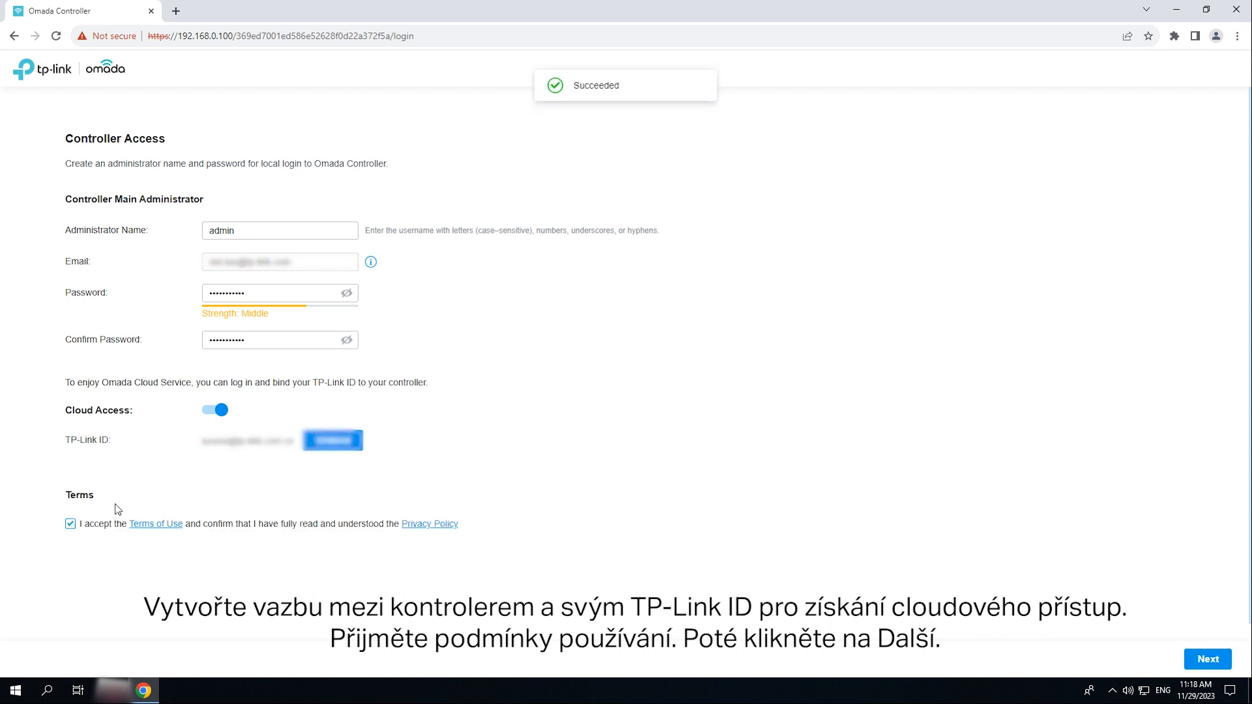
click(1208, 659)
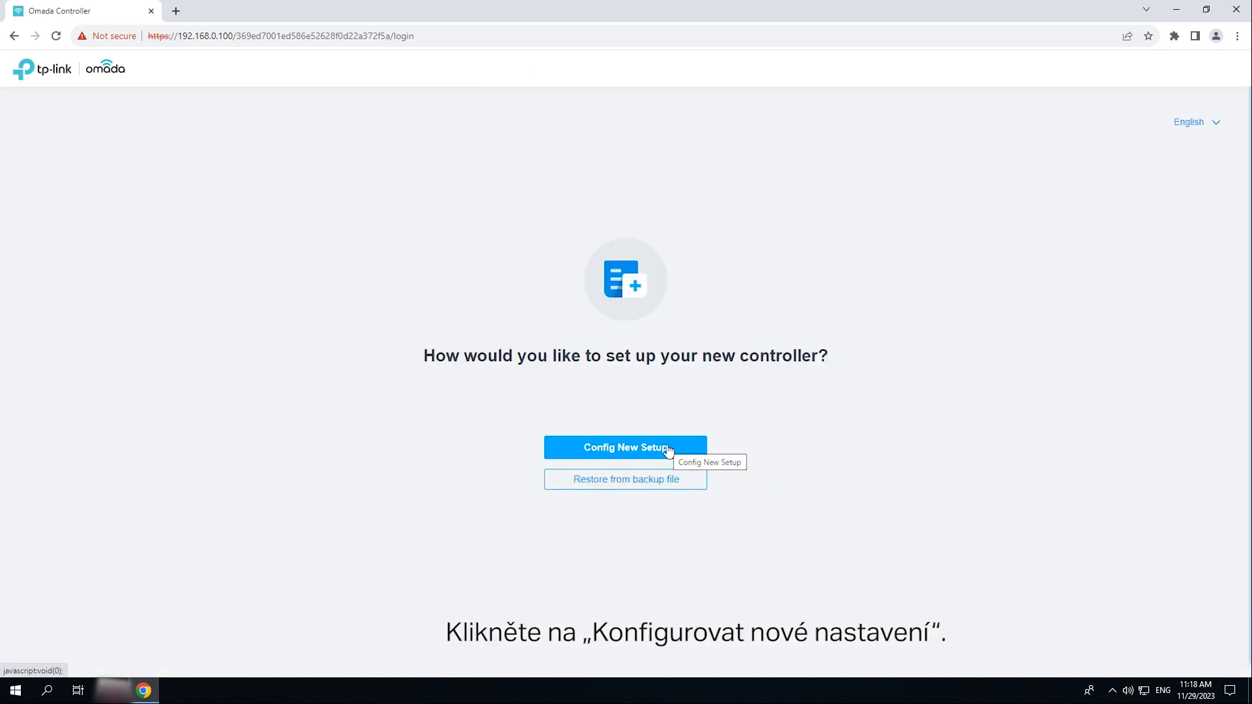
- Start a new setup, rename the controller Omada Controller_Test, and join the improvement program
click(668, 448)
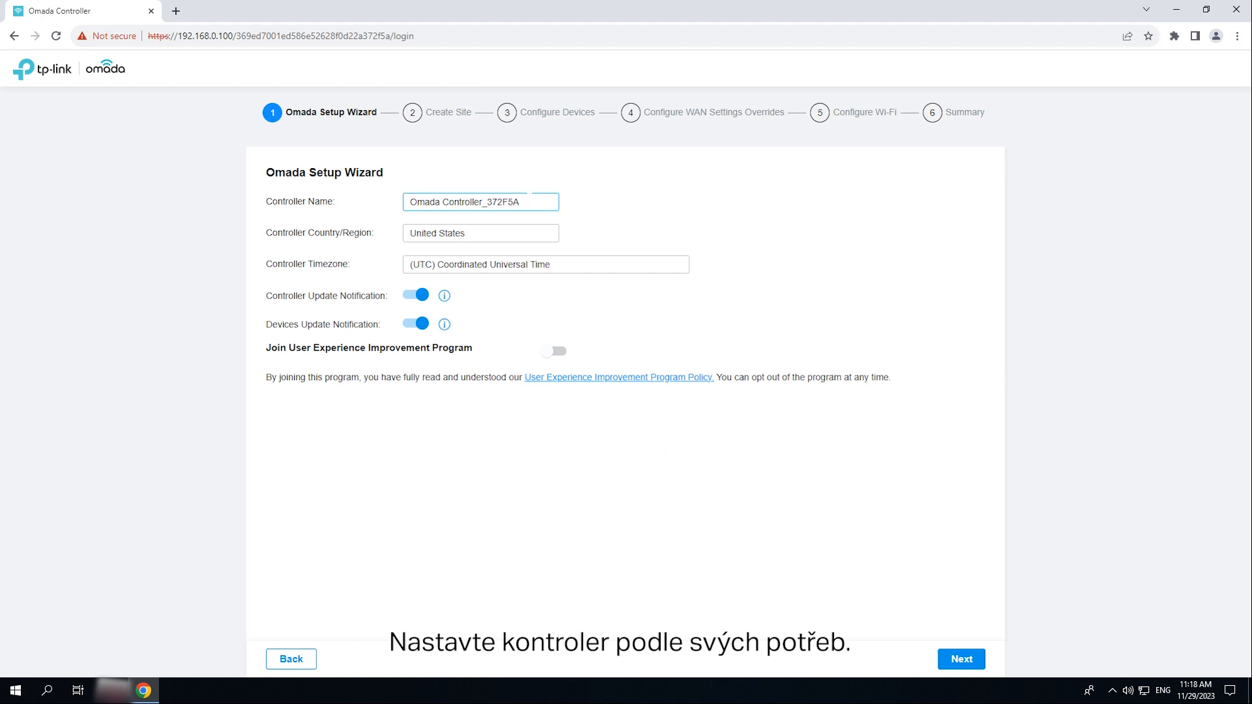
key(shift+Left)
key(shift+Left)
key(shift+Left)
key(shift+Left)
key(shift+Left)
key(shift+Left)
text(o)
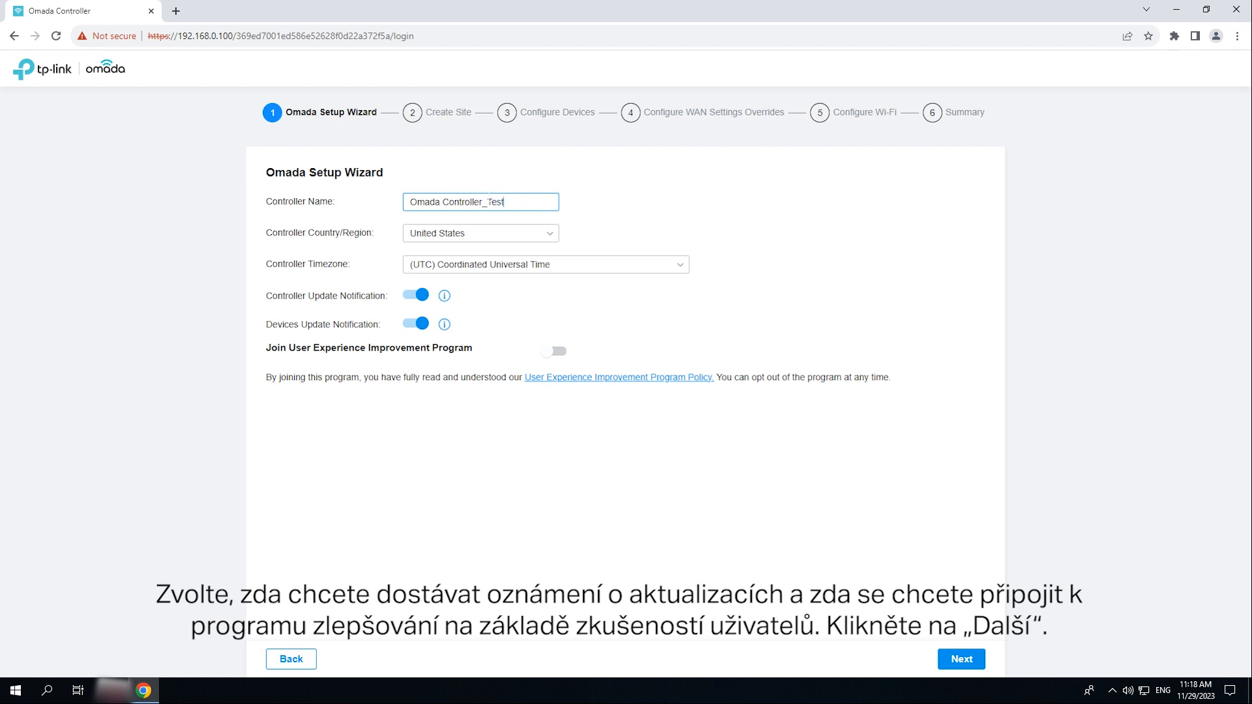
click(554, 351)
click(956, 659)
- Create the Office site with an admin device account and the Office scenario
text(Office)
click(448, 356)
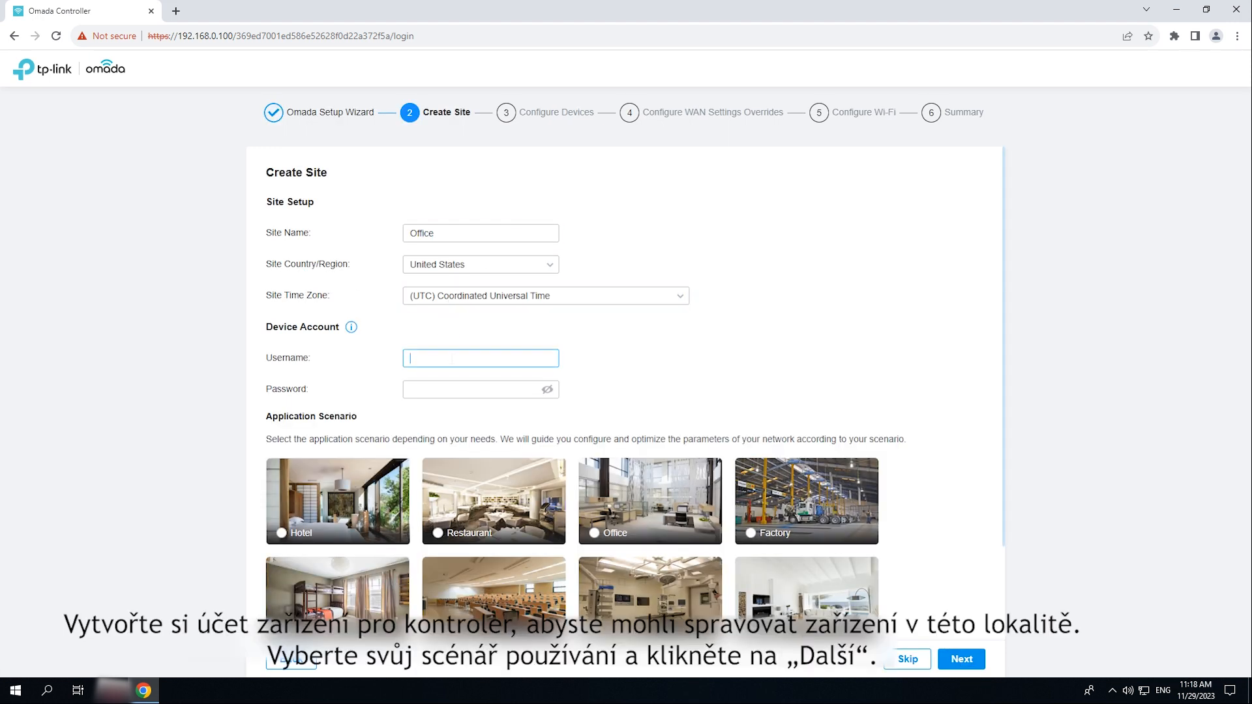
key(Tab)
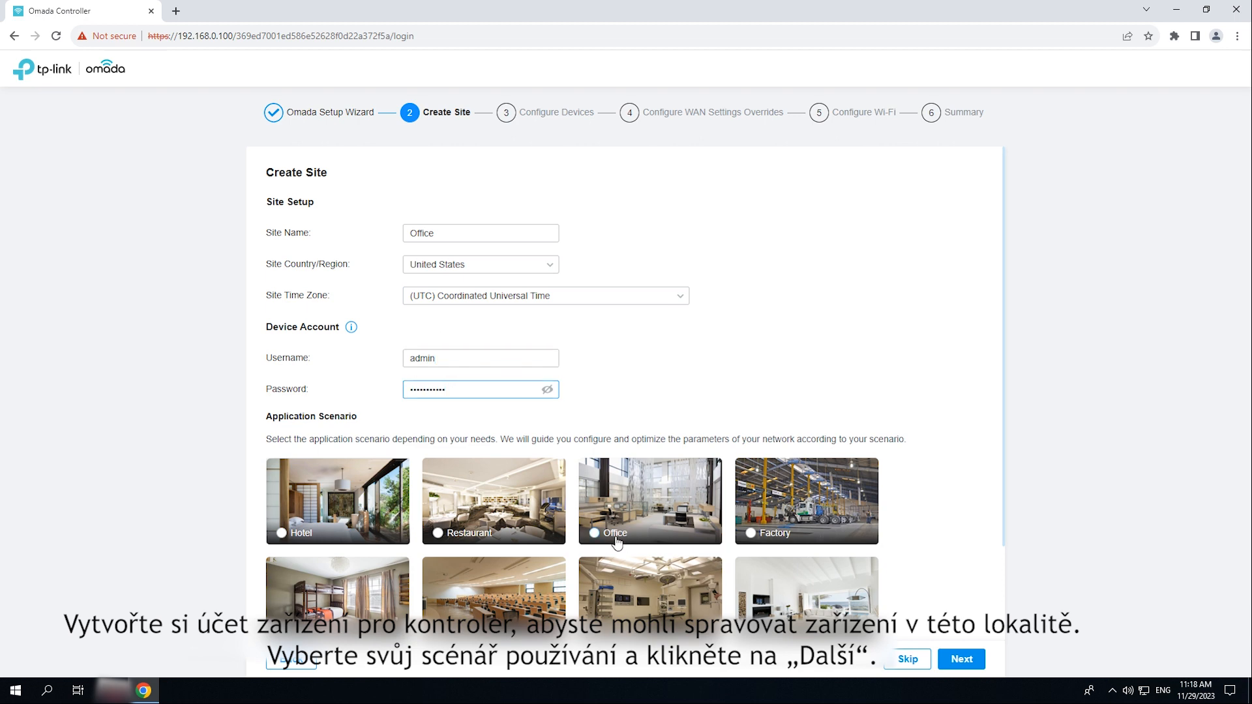
click(638, 543)
scroll(638, 544, down, 2)
click(962, 659)
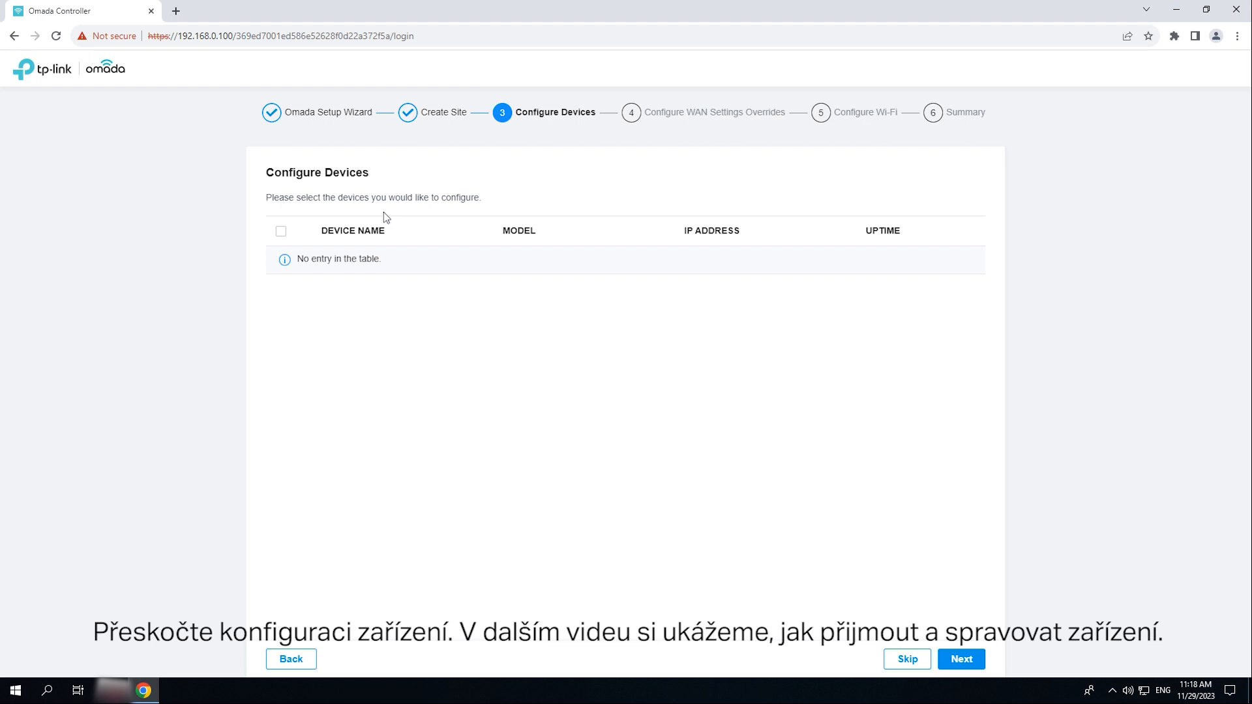
- Skip device and WAN setup, set Wi-Fi SSID 'test' with a password, and view the summary
click(910, 661)
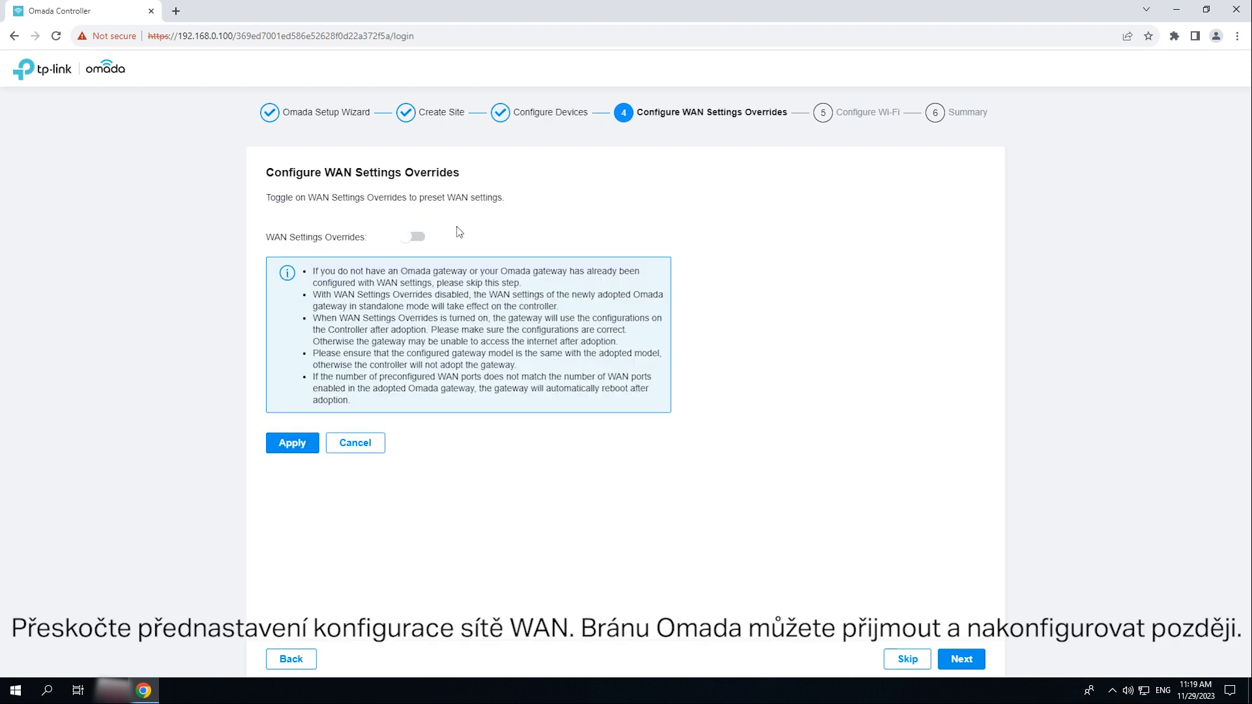
click(903, 662)
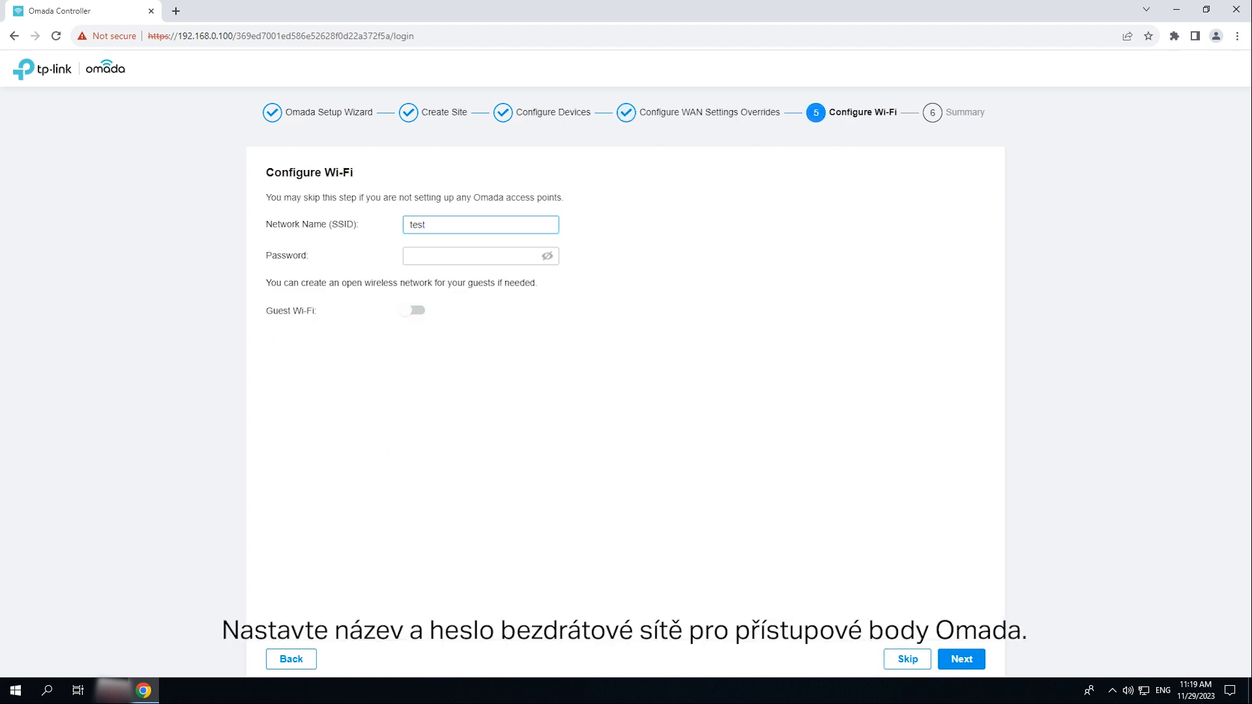
key(Tab)
text(••••)
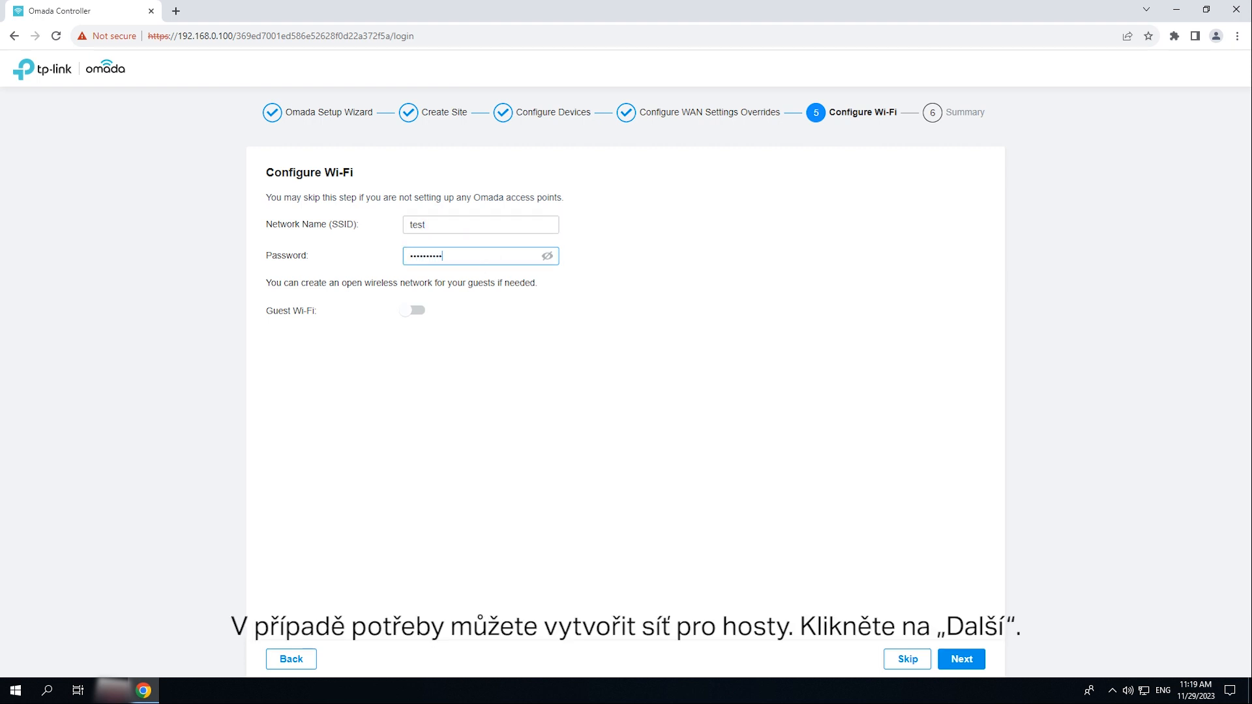
click(978, 661)
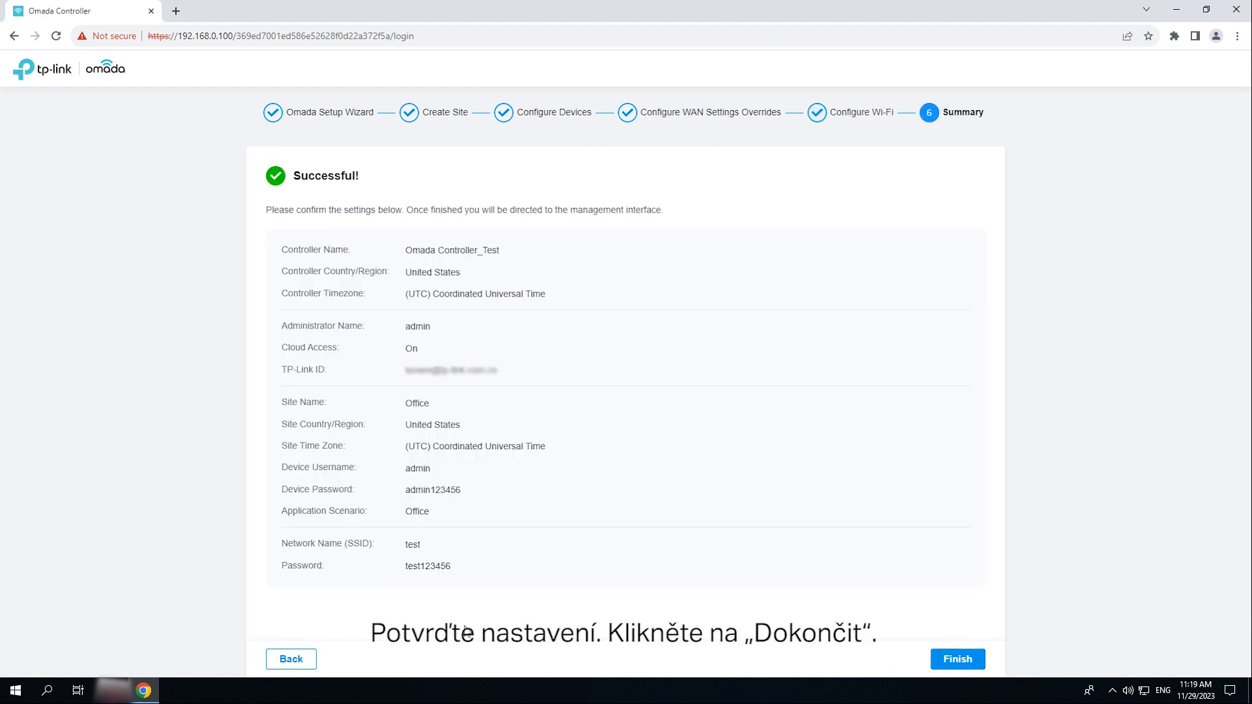
- Finish the wizard and log in to the controller as admin
click(958, 659)
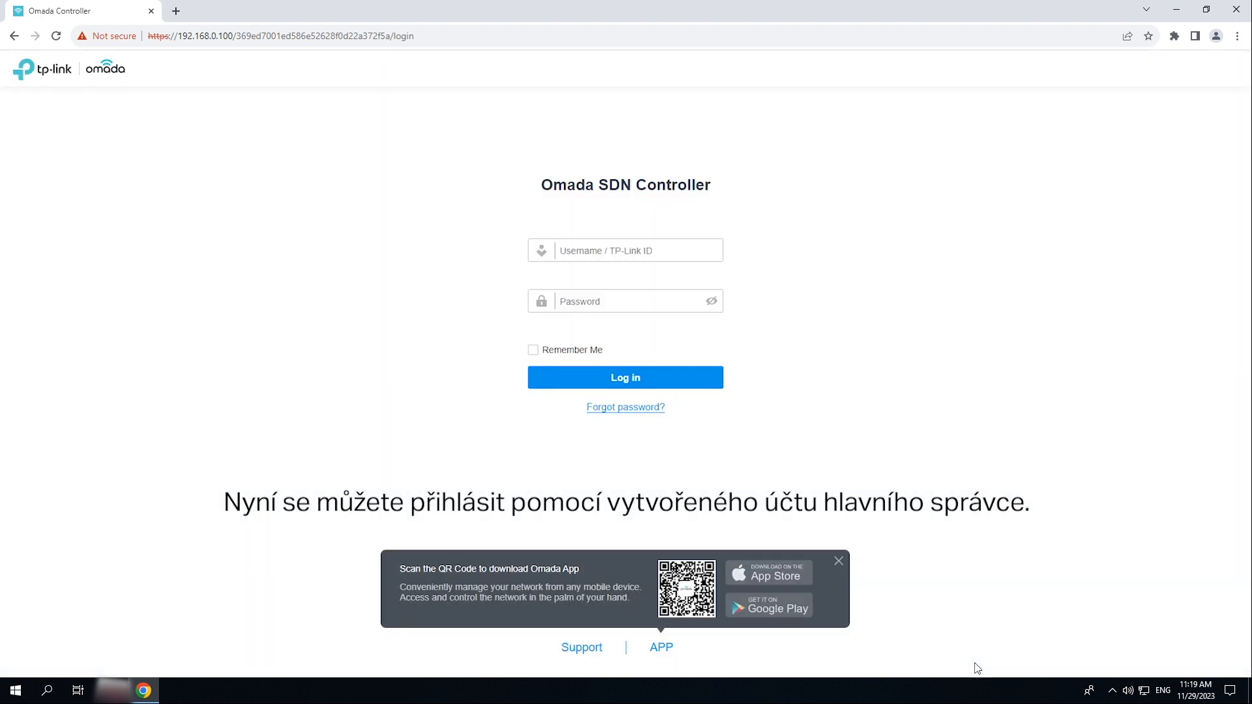
click(595, 251)
text(admin)
click(596, 293)
click(574, 381)
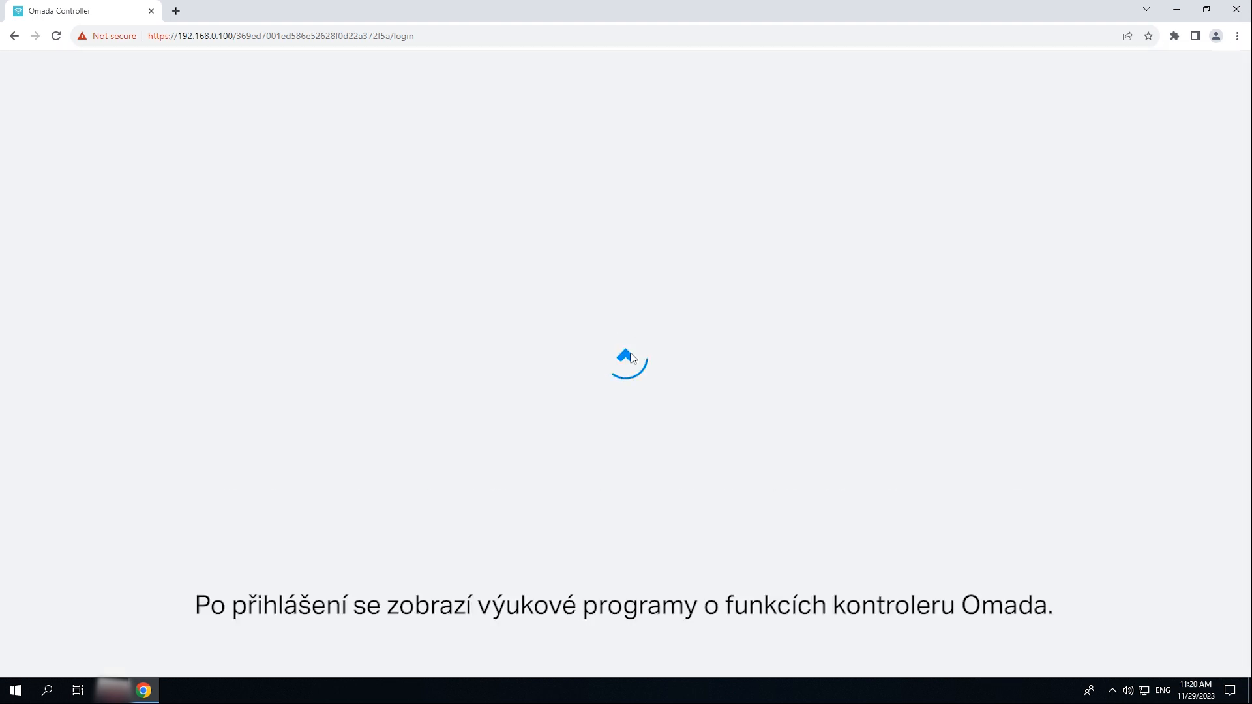
- Step through the five-slide feature tutorial to reach the Overview dashboard
click(1214, 319)
click(1215, 319)
click(1214, 318)
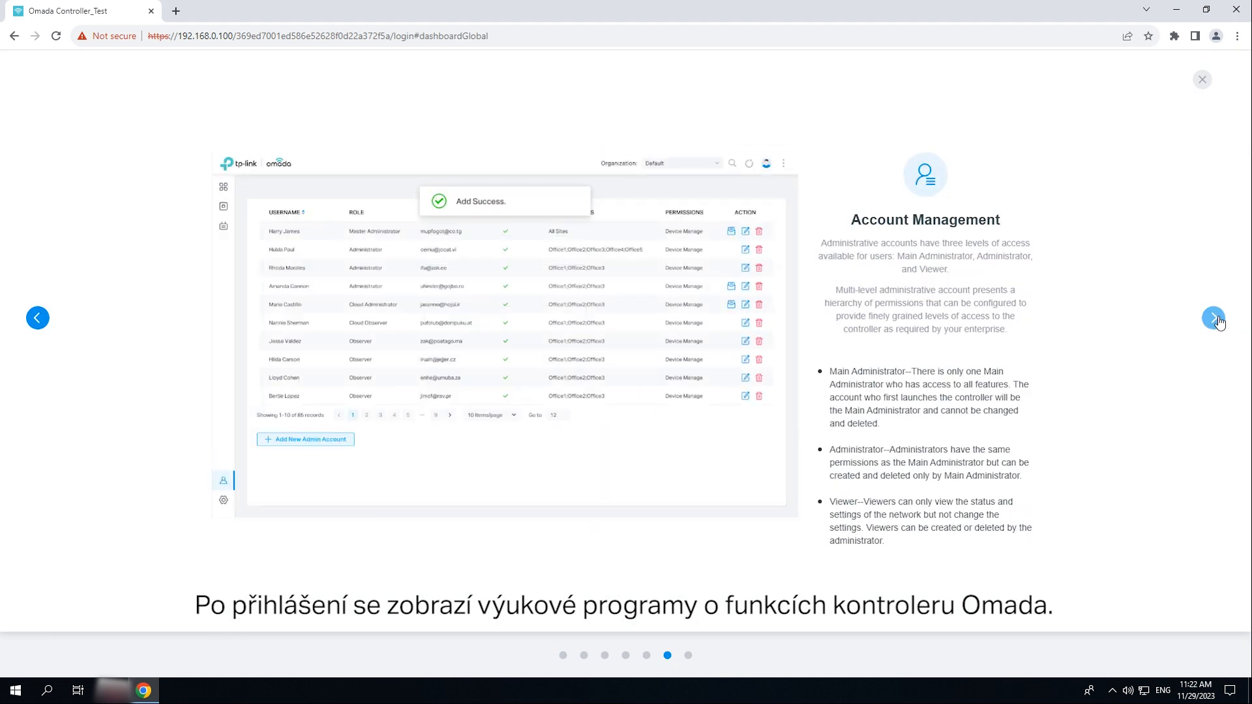
click(1215, 318)
click(1214, 318)
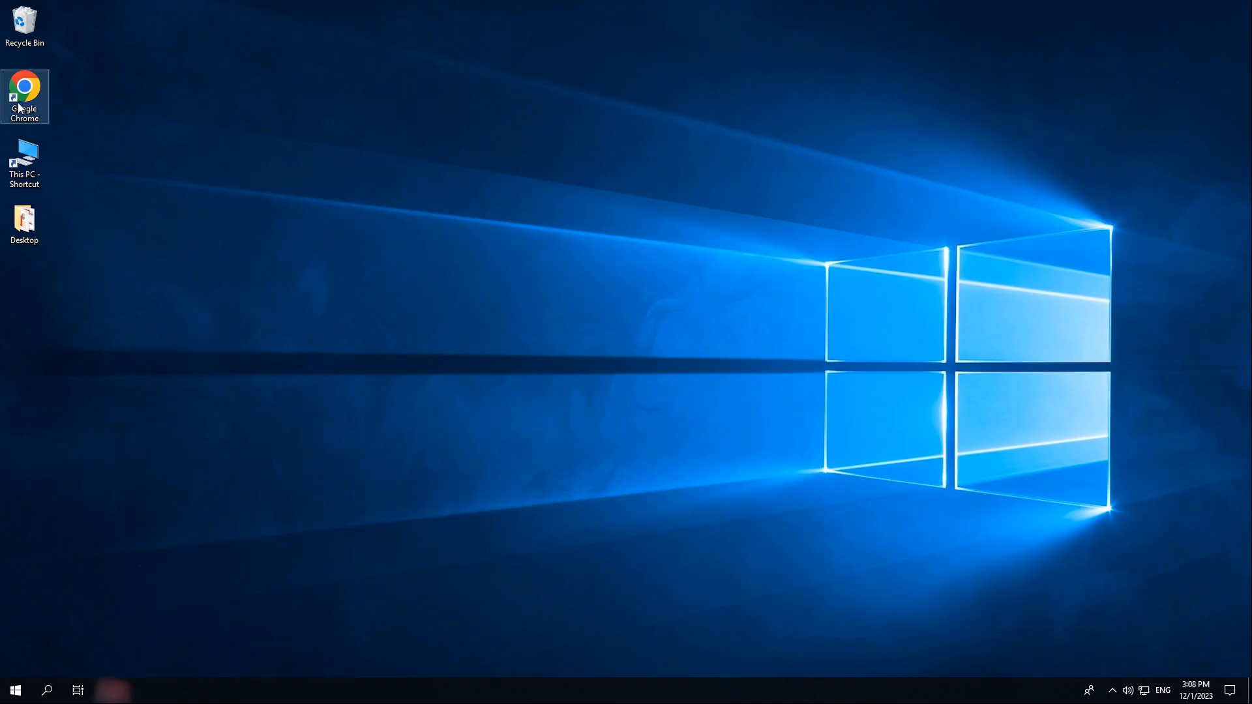
double_click(22, 89)
- Sign in to omada.tplinkcloud.com with the TP-Link ID e-mail and password, accepting cookies
text(https://om)
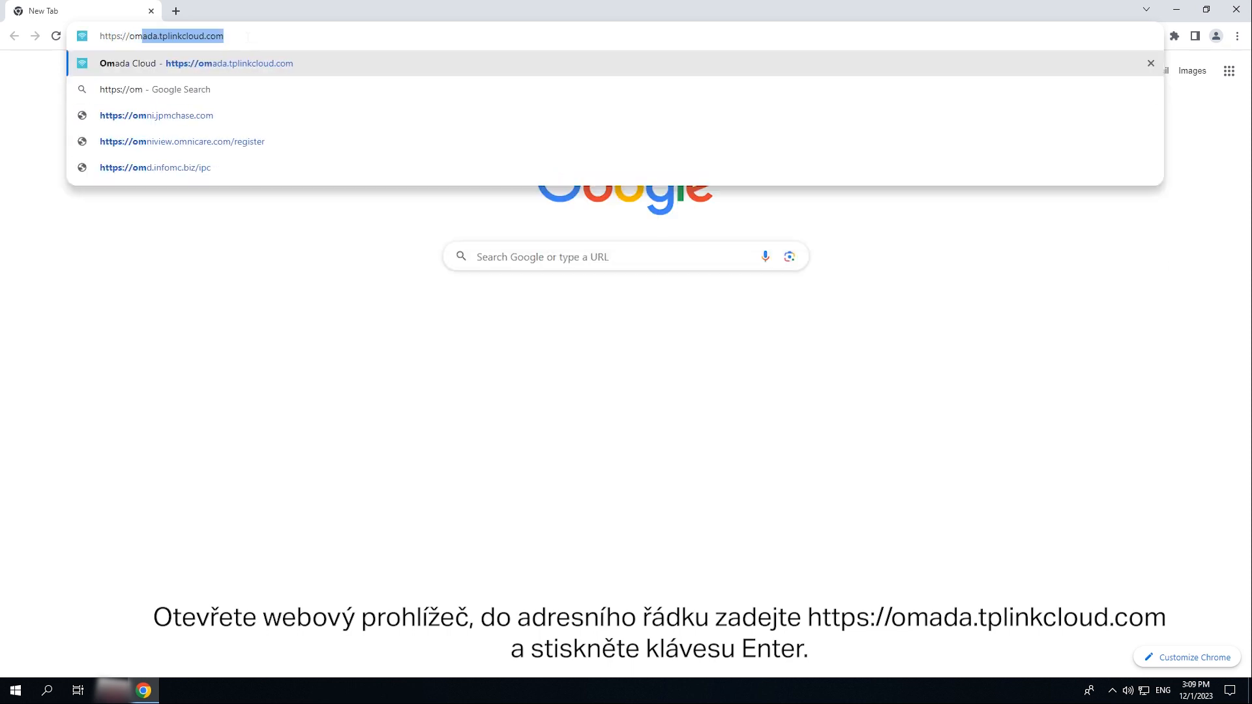
text(ada.tplinkcloud.com)
key(Return)
click(924, 389)
text(••••••••)
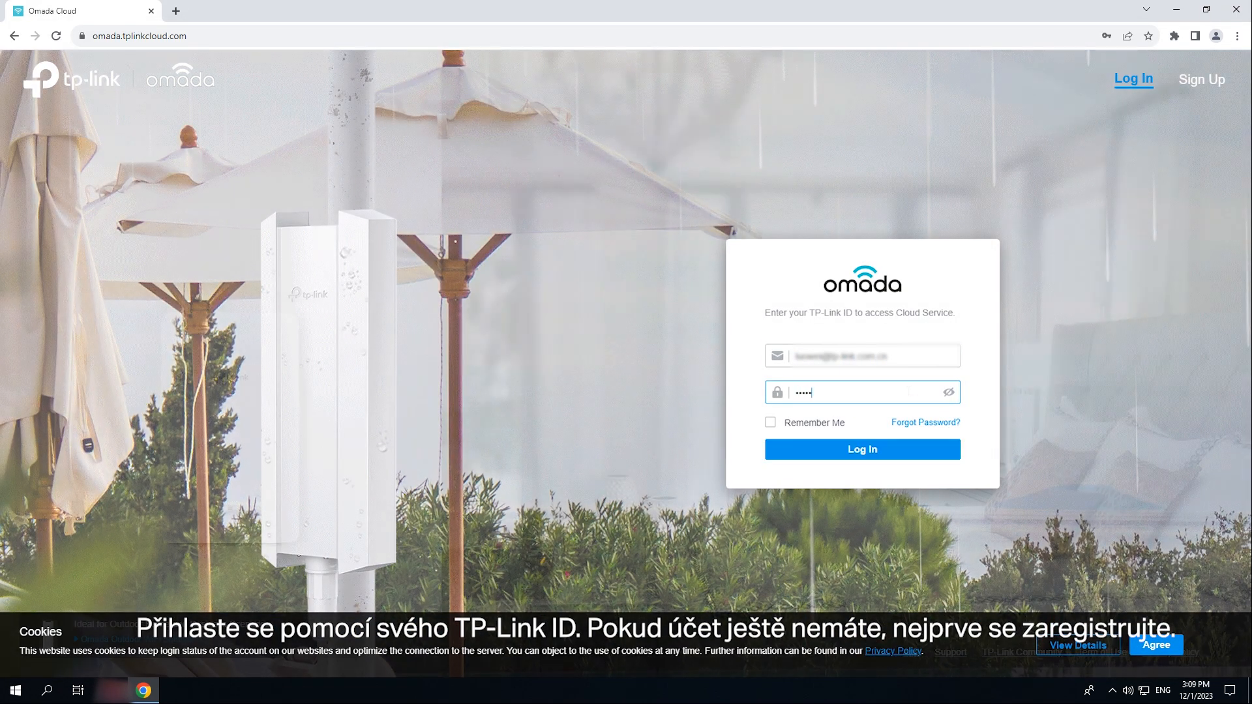
key(Return)
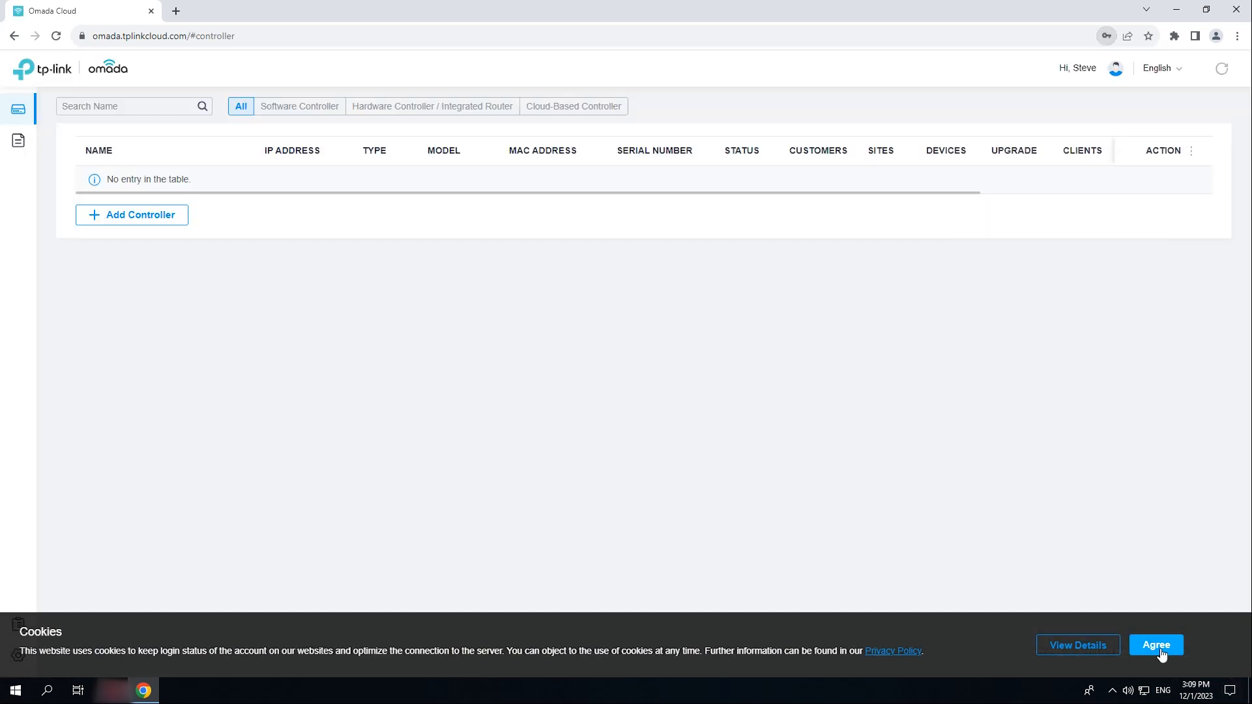
click(1156, 646)
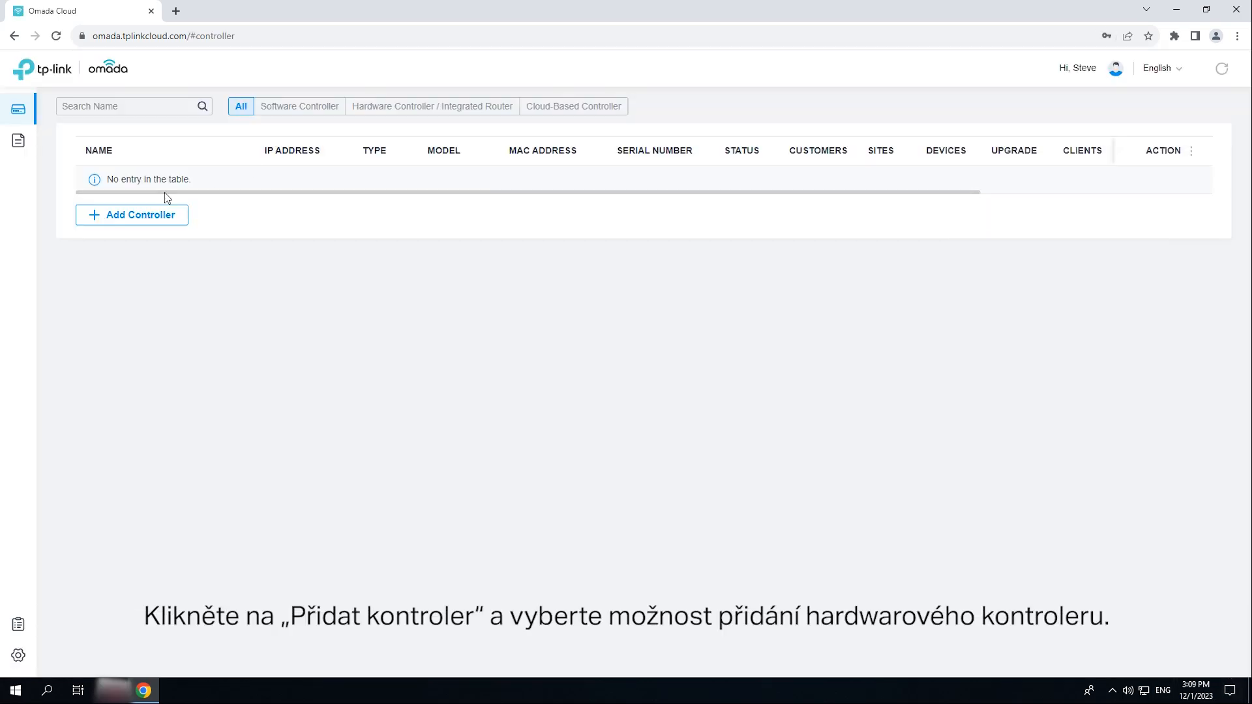
- Add the OC200 as a hardware controller using its device key and the verification code
click(146, 225)
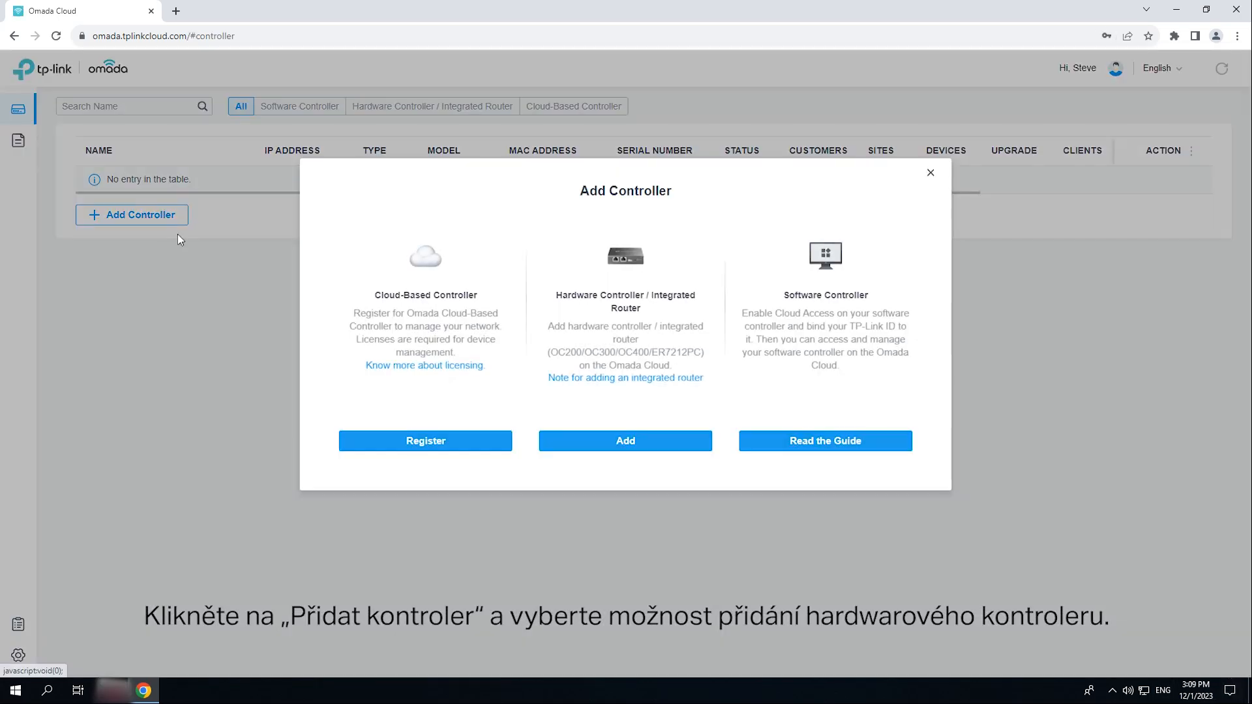
click(654, 445)
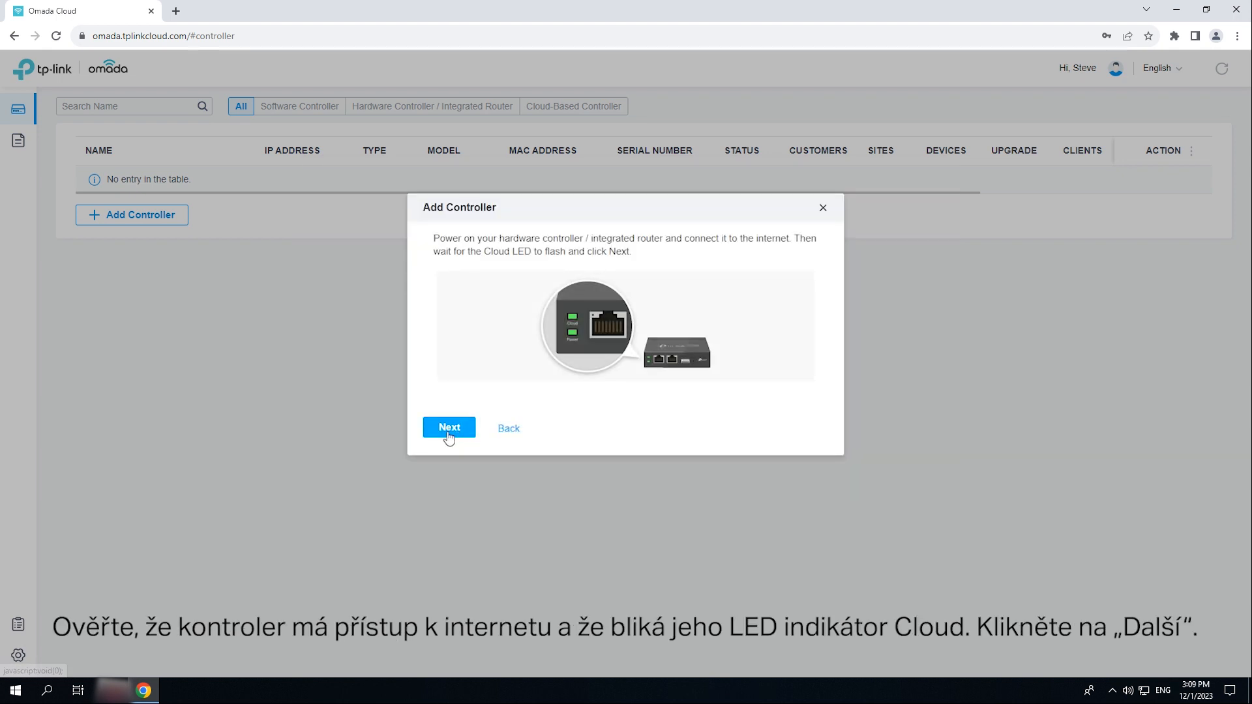
click(448, 433)
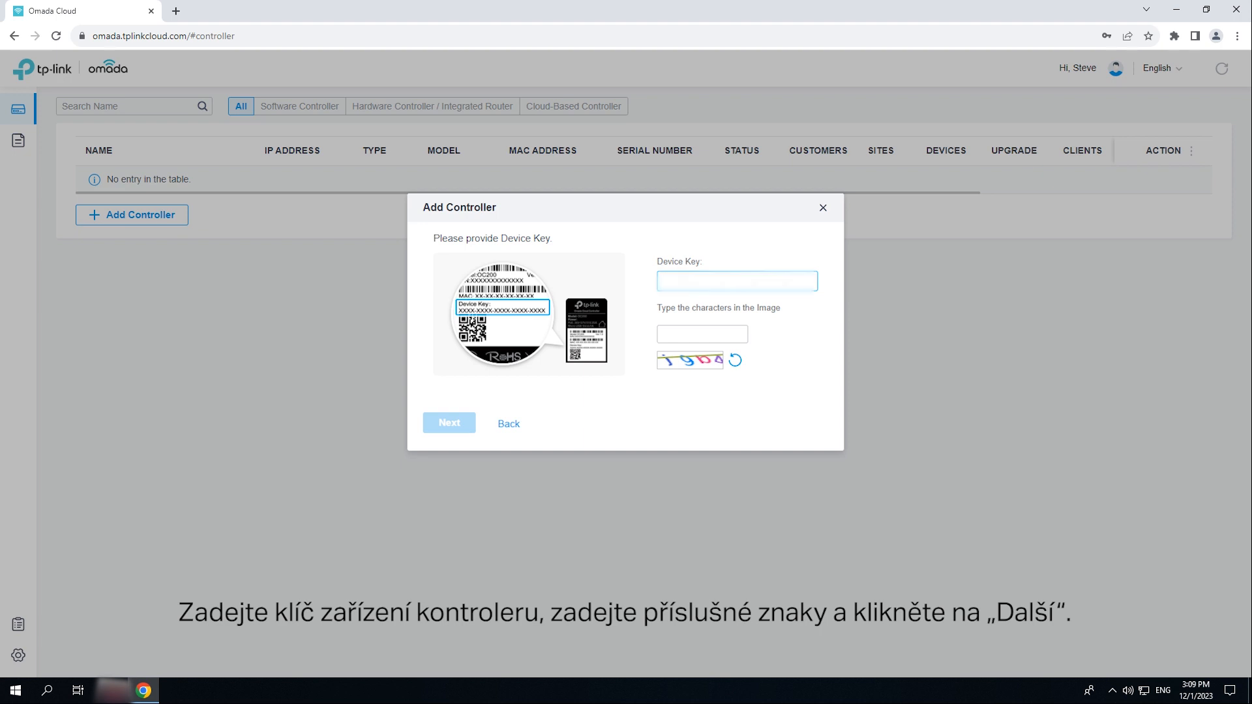
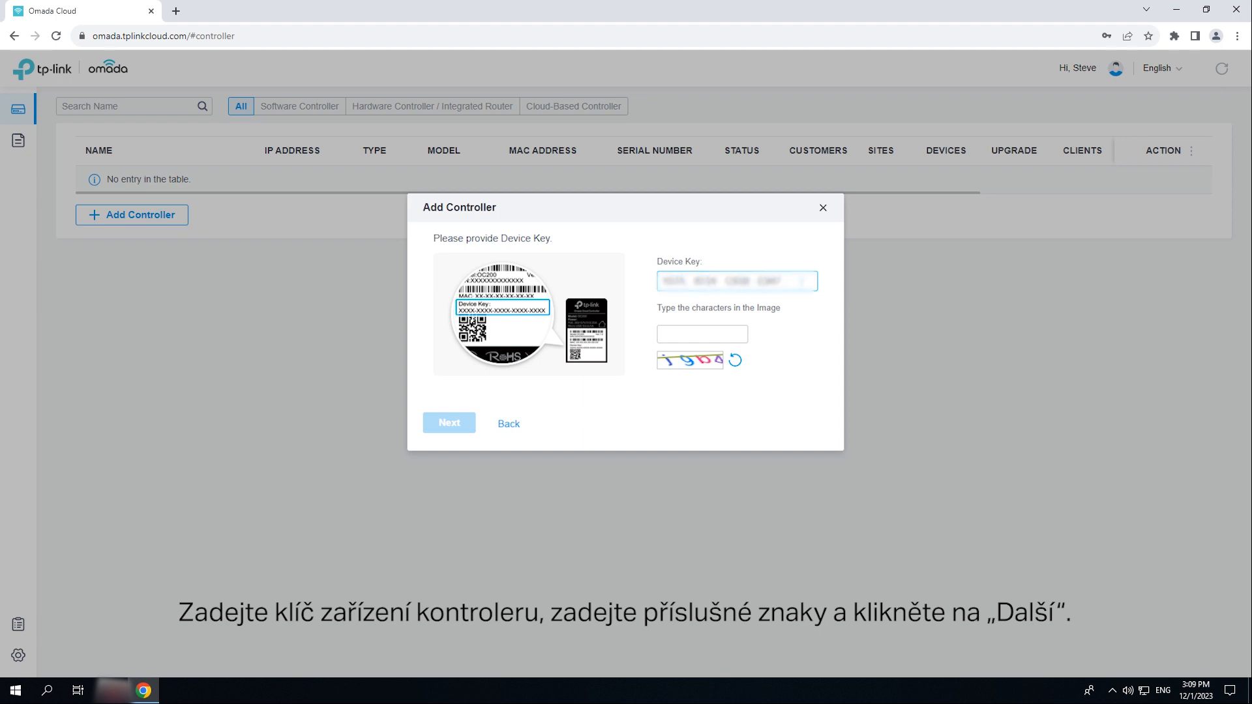
click(723, 334)
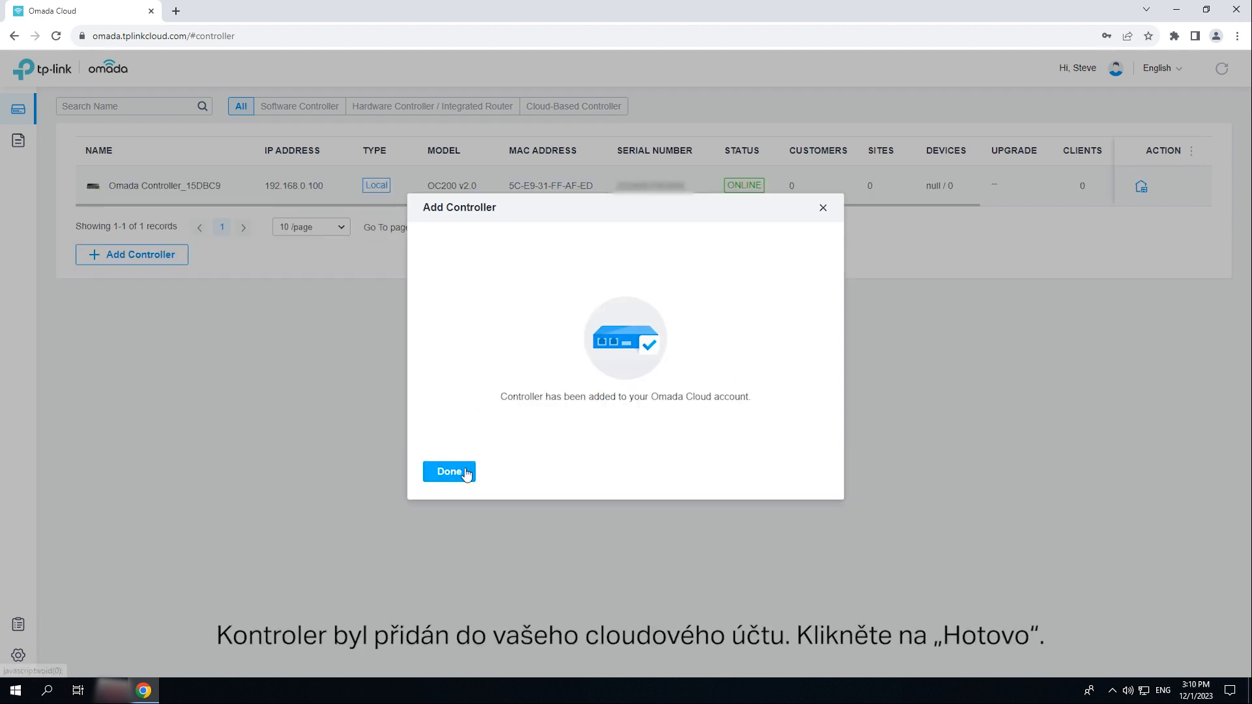
click(450, 471)
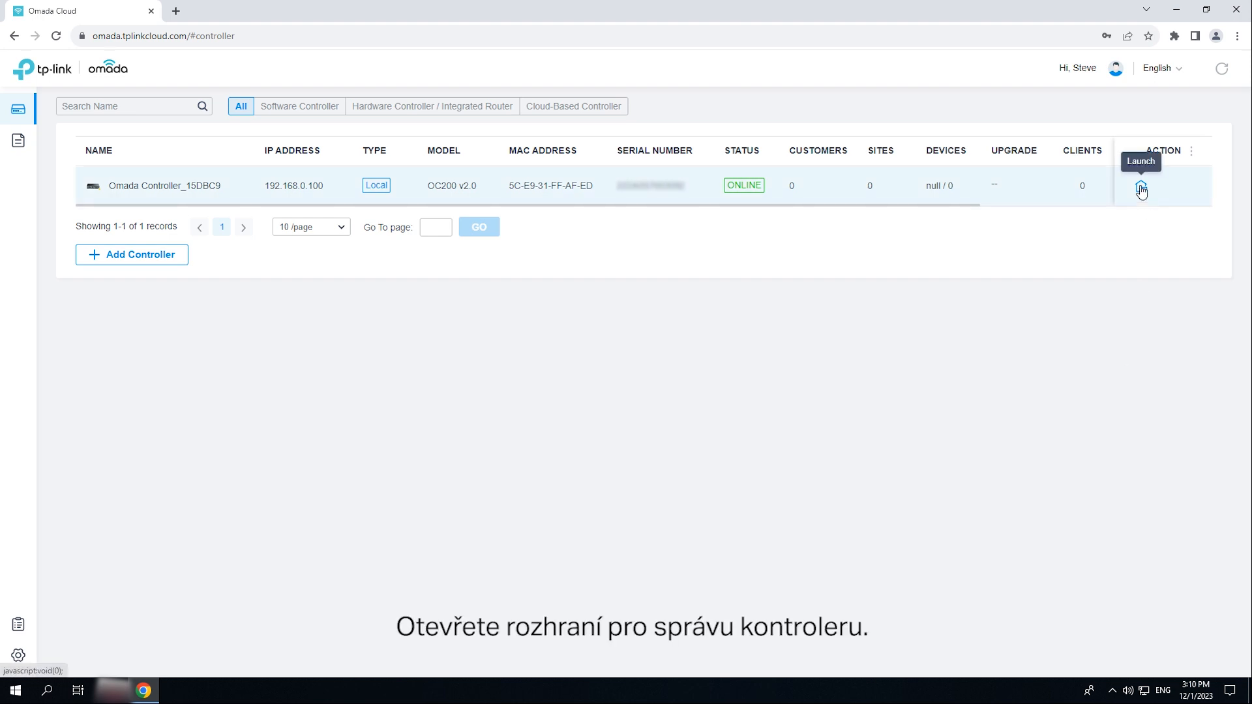
- Launch the cloud-added controller's wizard and enter the administrator name and e-mail
click(1142, 187)
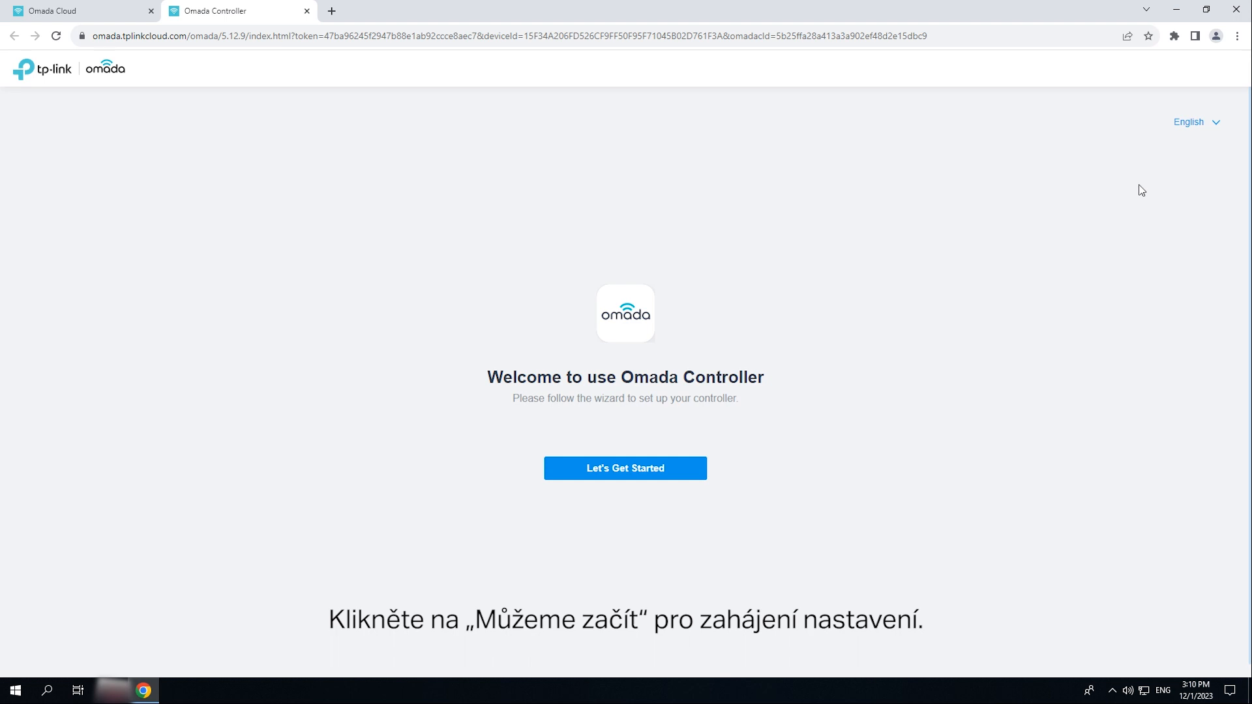
click(684, 472)
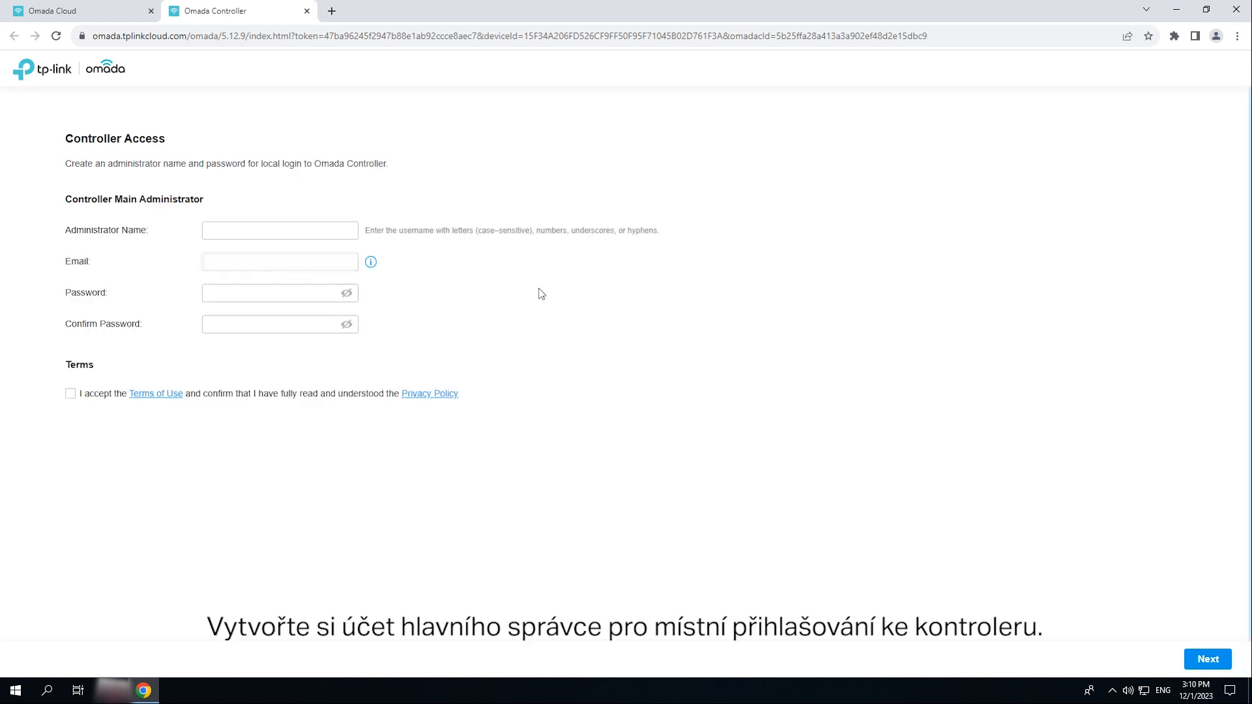
text(admiin)
click(260, 258)
- Set and confirm the administrator password, accept the terms, and select the controller name suffix
click(292, 297)
key(Tab)
click(70, 409)
click(1208, 659)
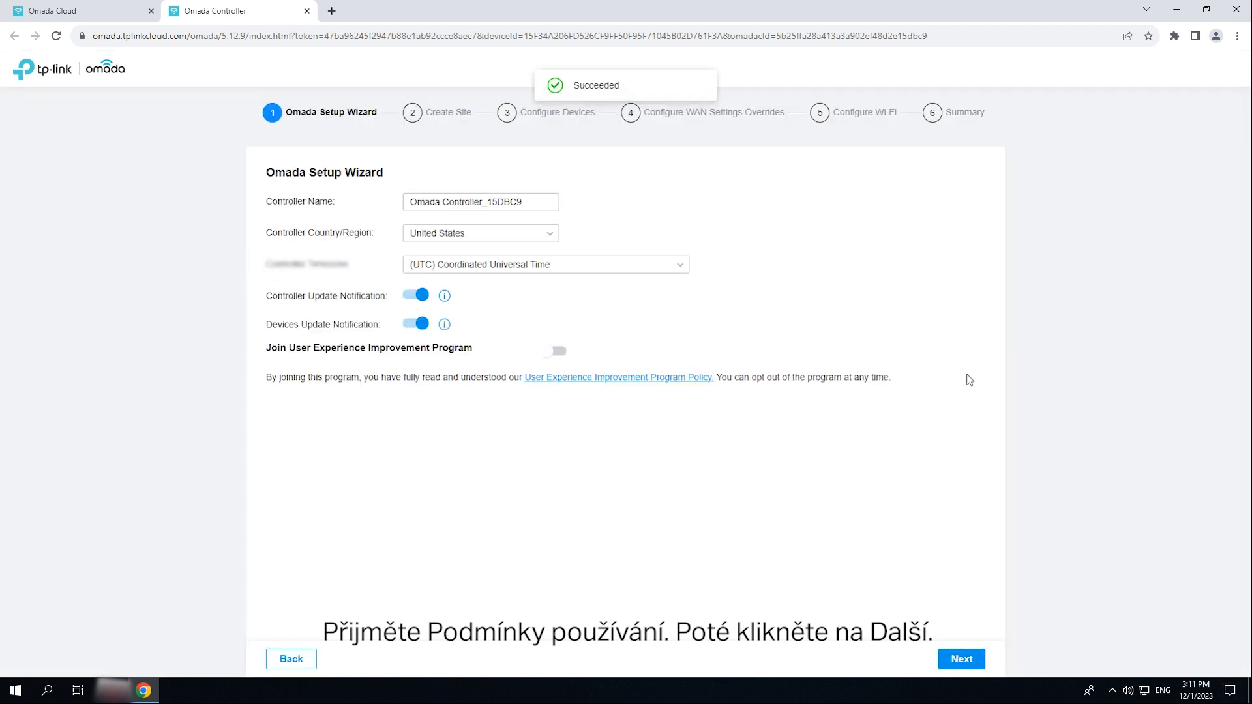
drag(525, 203, 479, 181)
- Complete the name Omada Controller_Test and join the User Experience Improvement Program
text(Test)
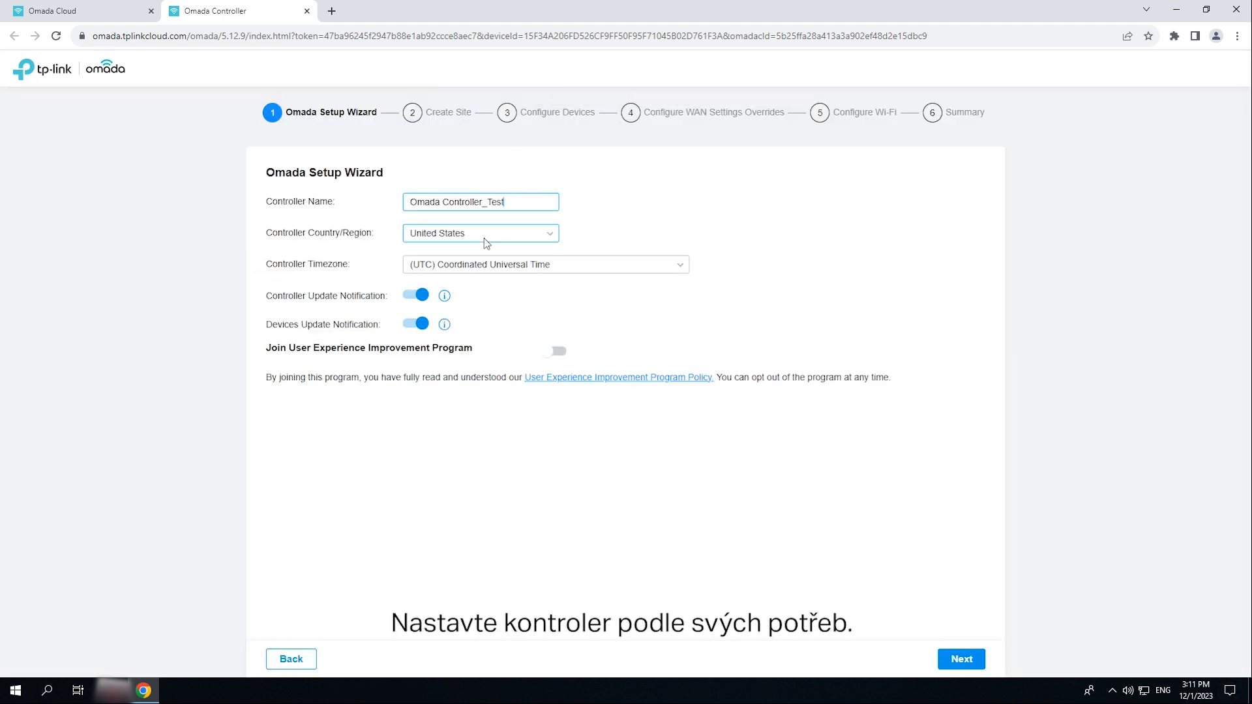
click(557, 351)
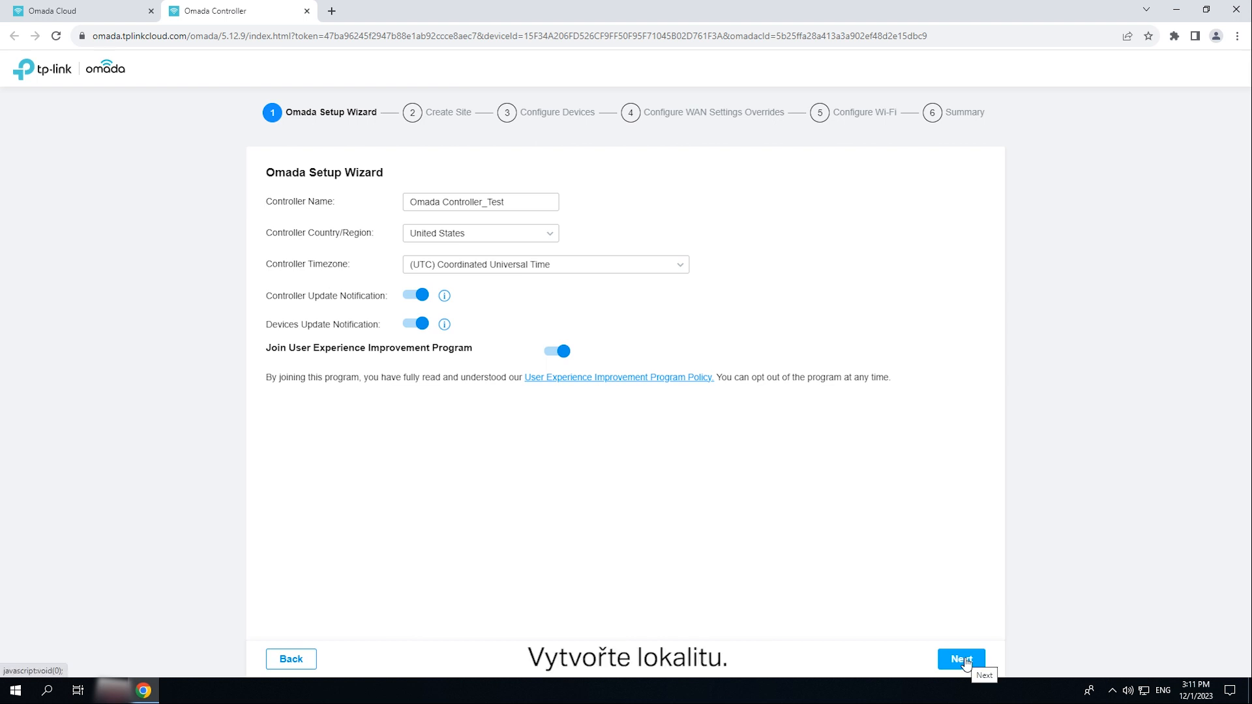
click(964, 660)
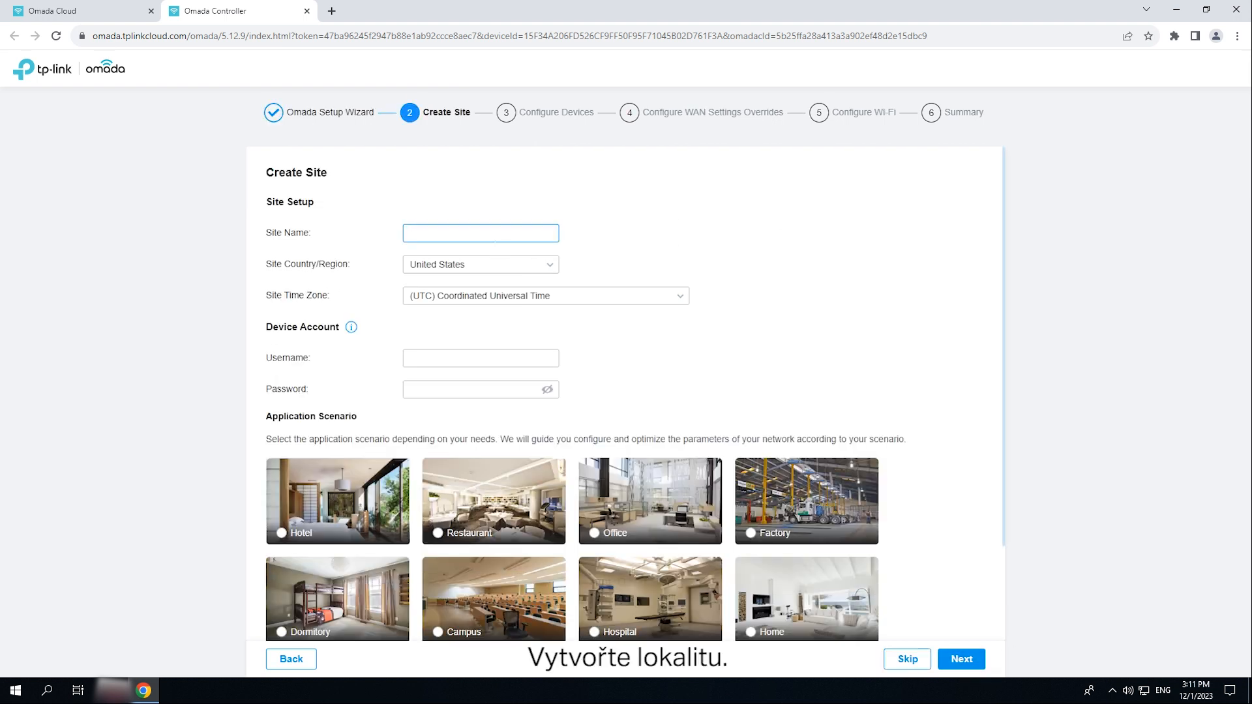
- Create the HK Office site with an admin device account and the Office scenario
text(HK Office)
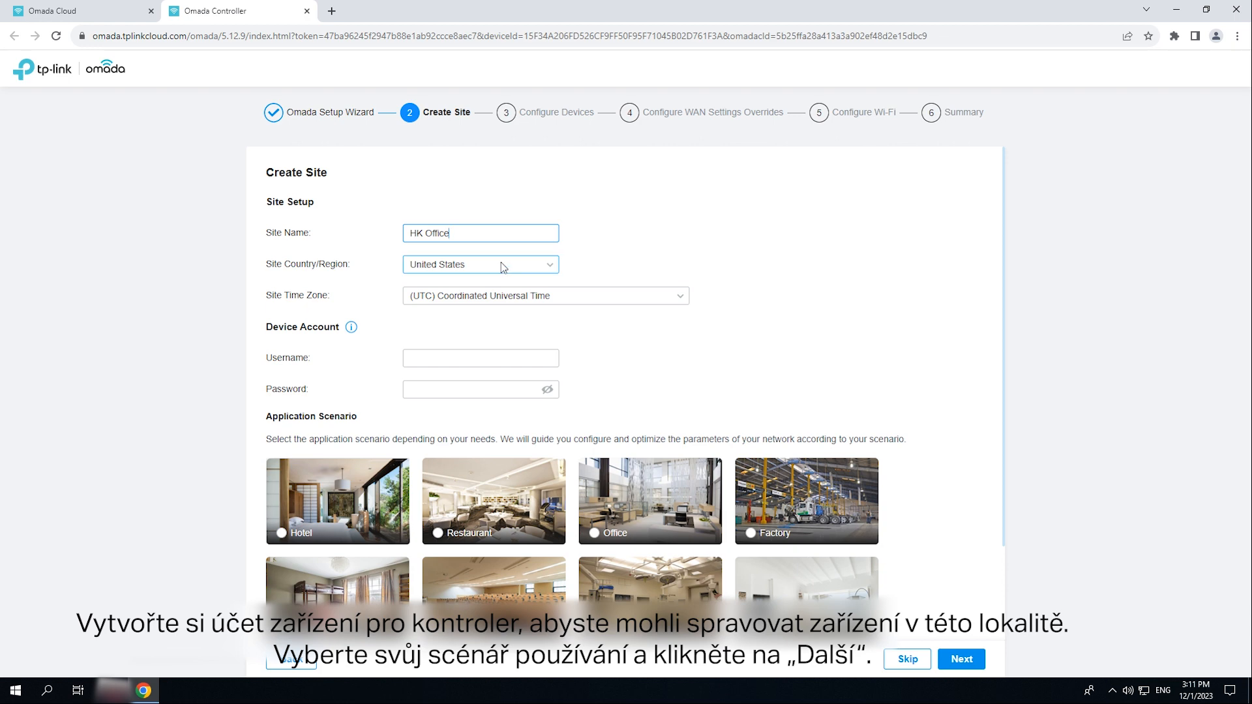
click(478, 360)
text(admin)
key(Tab)
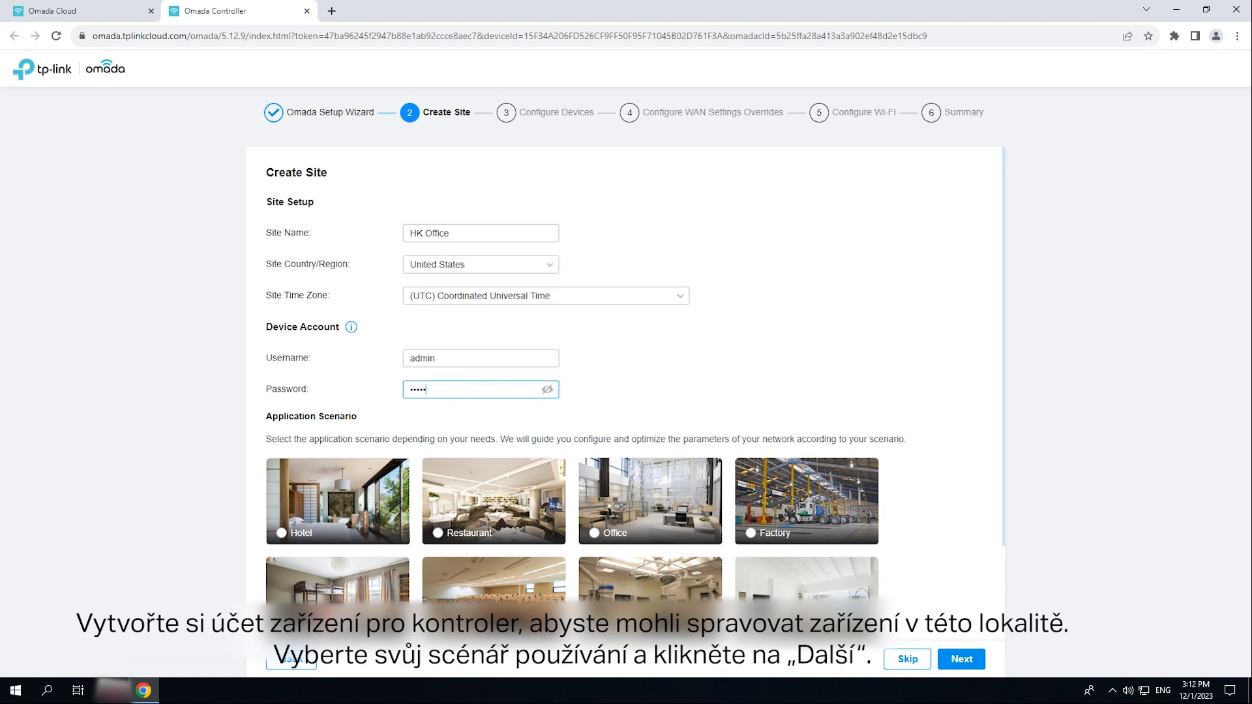
scroll(624, 459, down, 2)
click(595, 418)
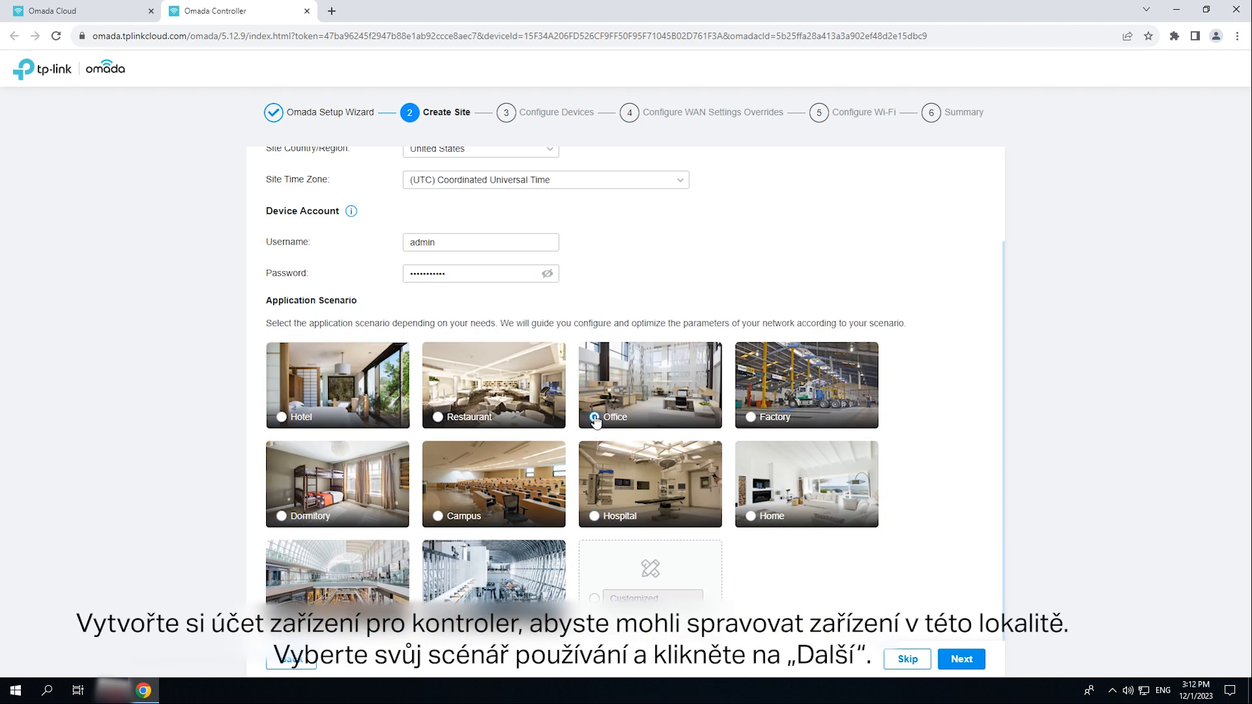
click(961, 659)
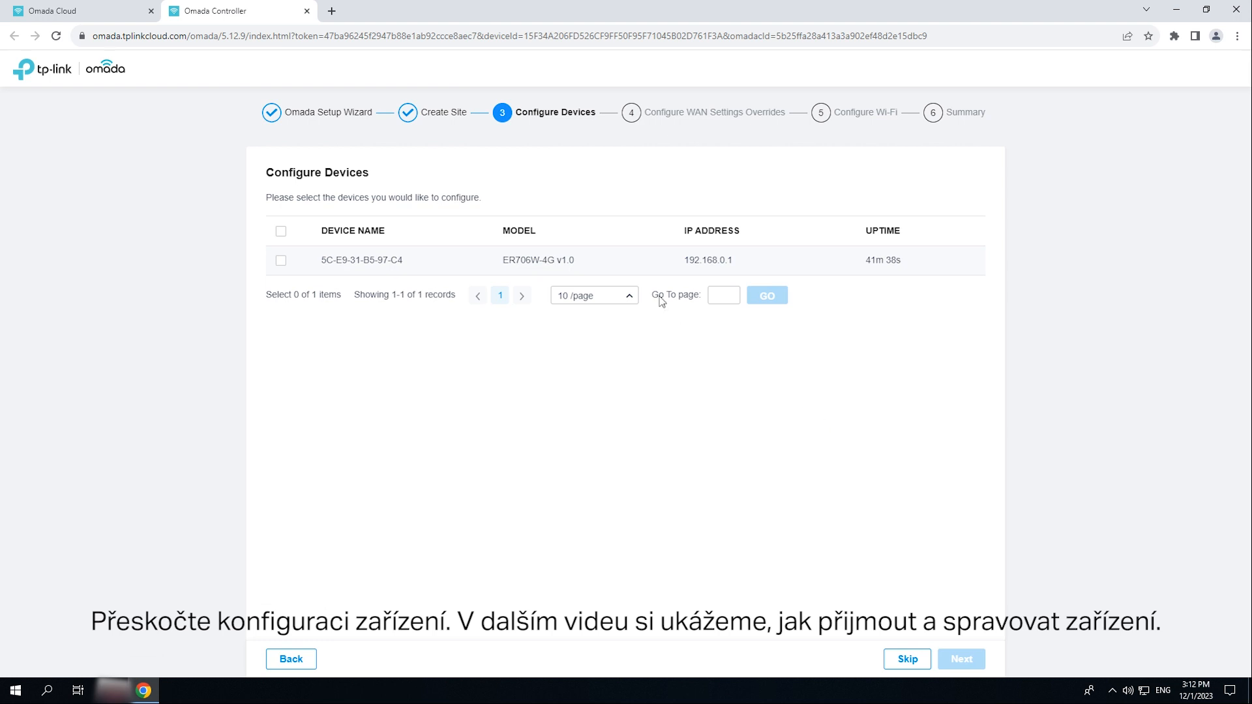
- Skip device and WAN override setup, then create the 'HK-Office' Wi-Fi network with a password
click(908, 659)
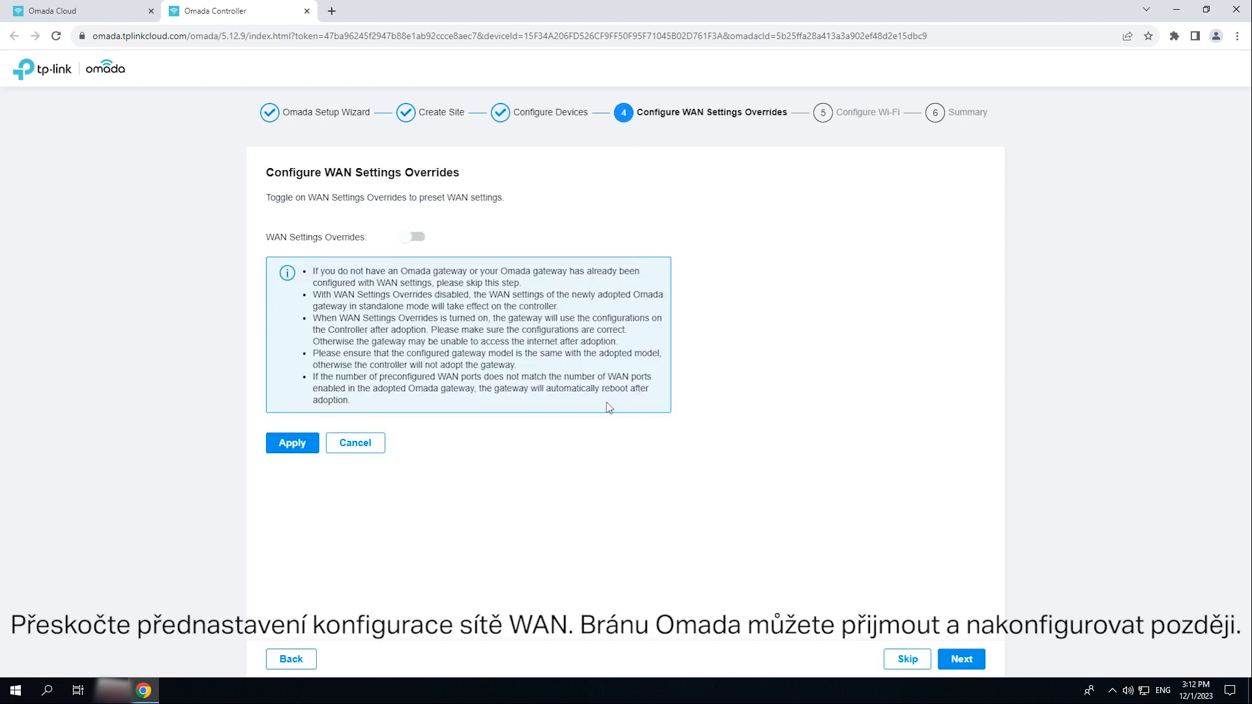
click(913, 661)
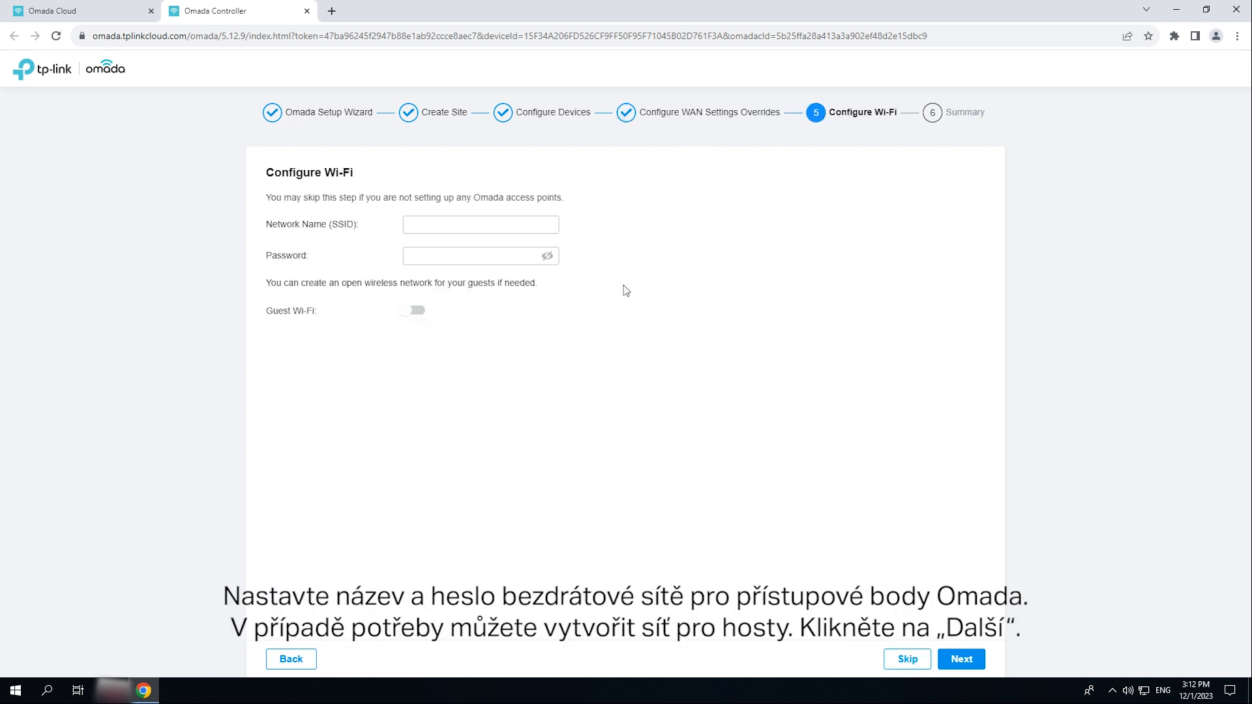
click(526, 225)
text(HK-Office)
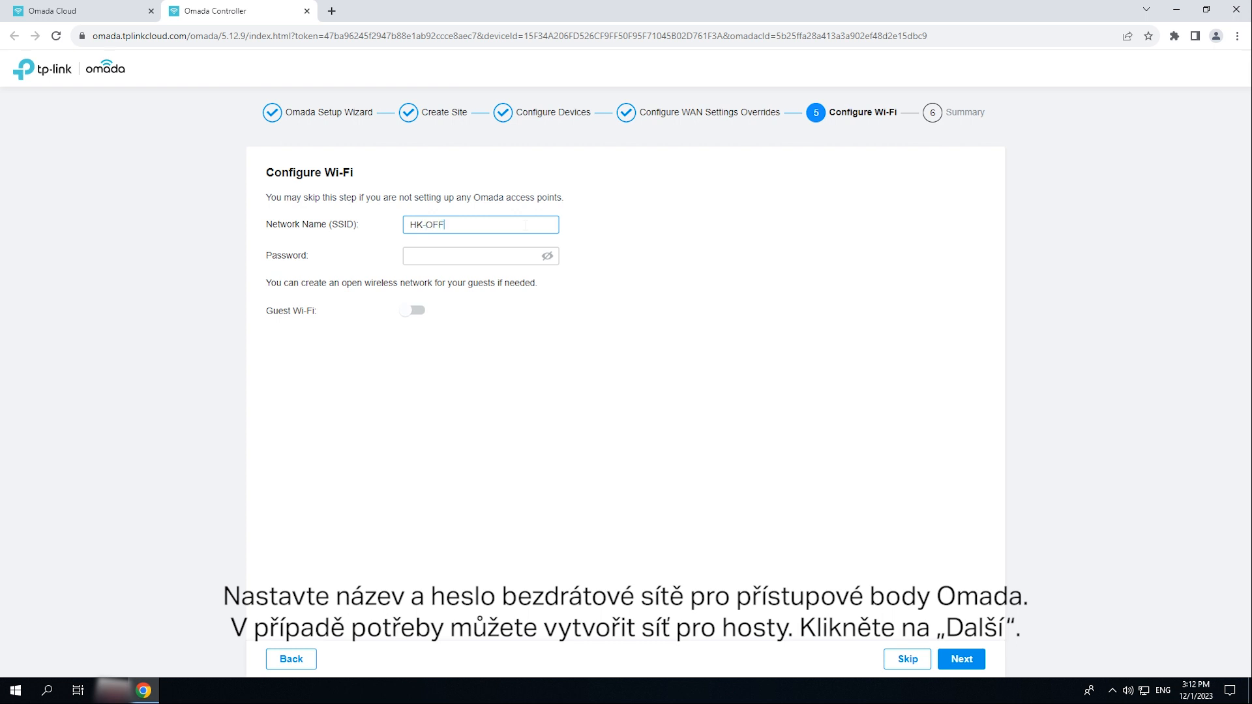
click(523, 256)
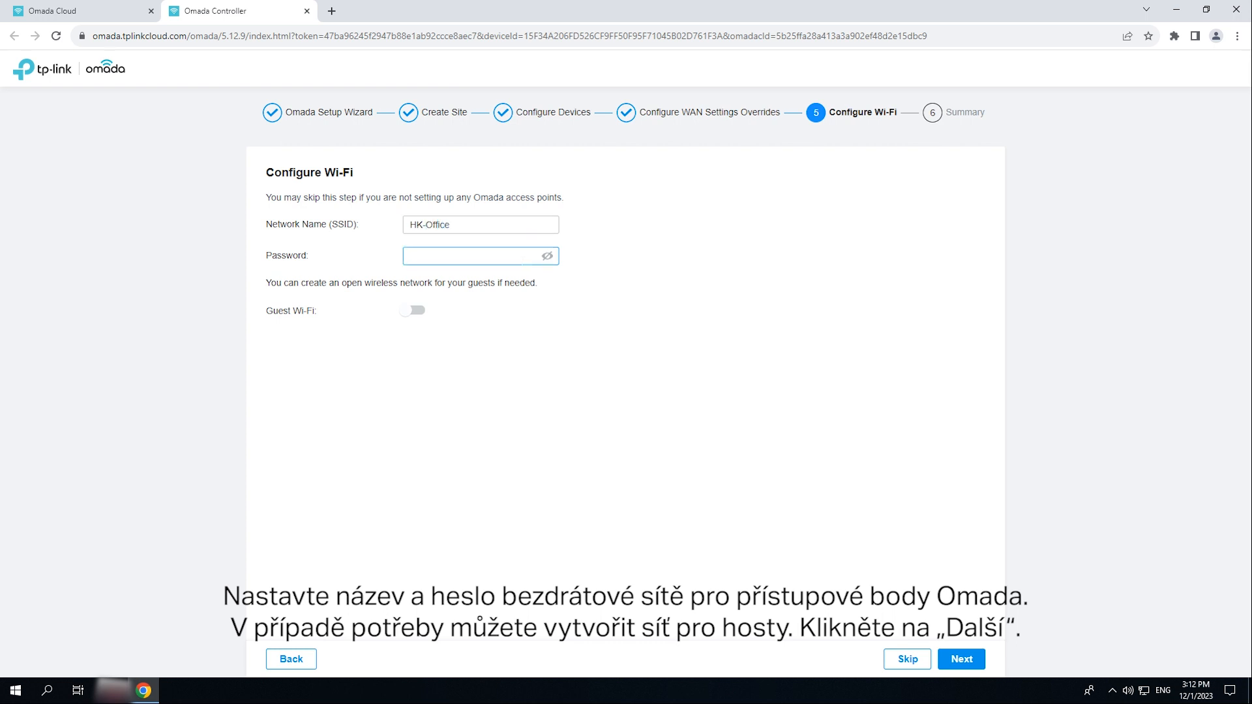
click(962, 660)
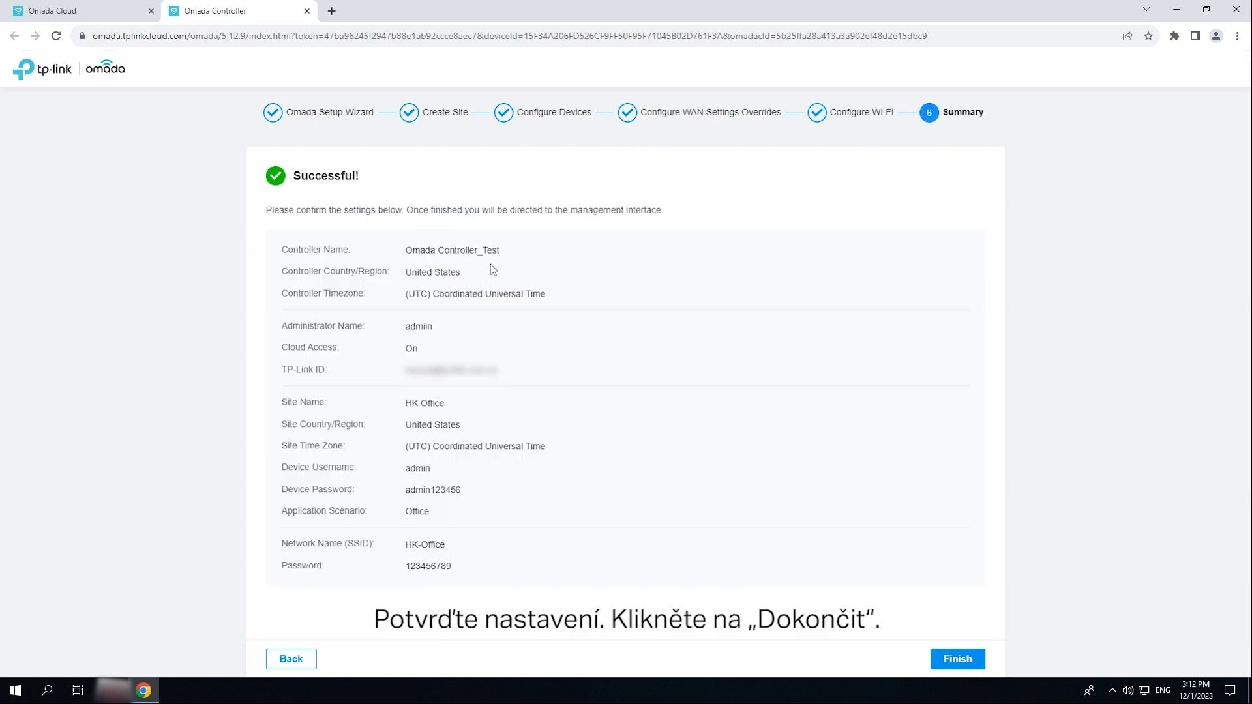
- Finish the wizard and advance through the feature tutorial to the HK Office dashboard
click(972, 661)
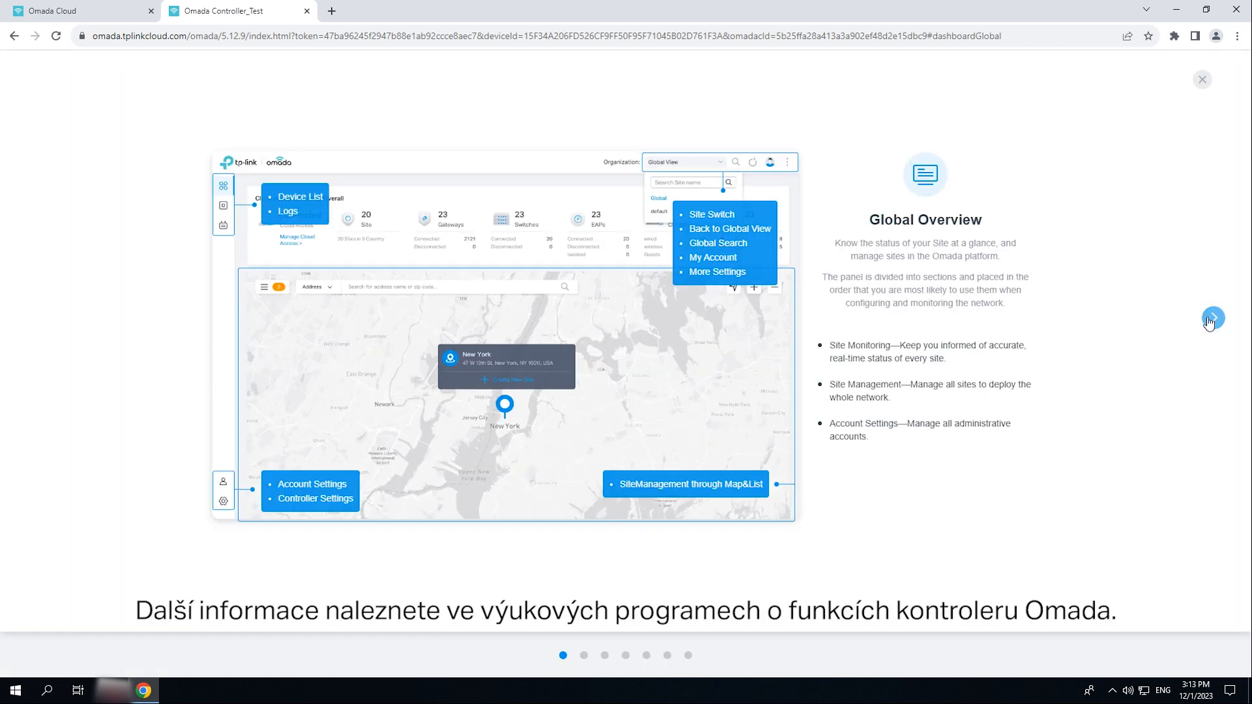
click(1212, 320)
click(1212, 319)
click(1212, 319)
click(1212, 319)
click(1212, 319)
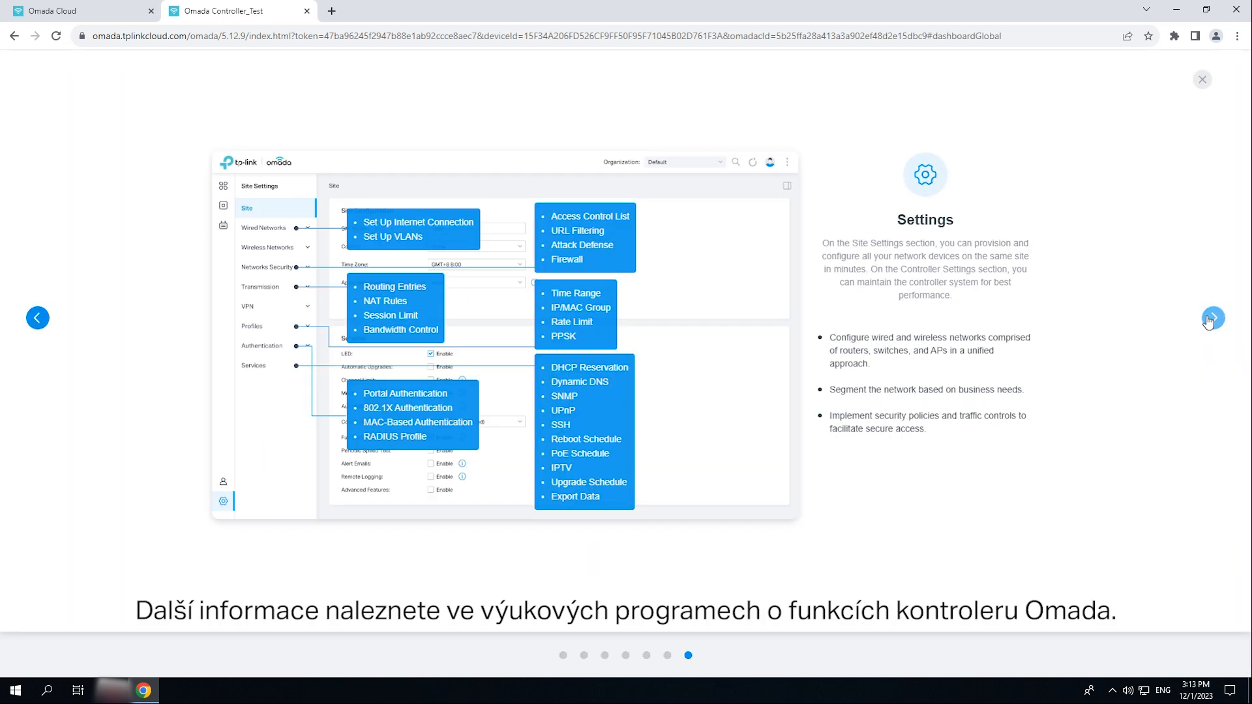
click(1210, 320)
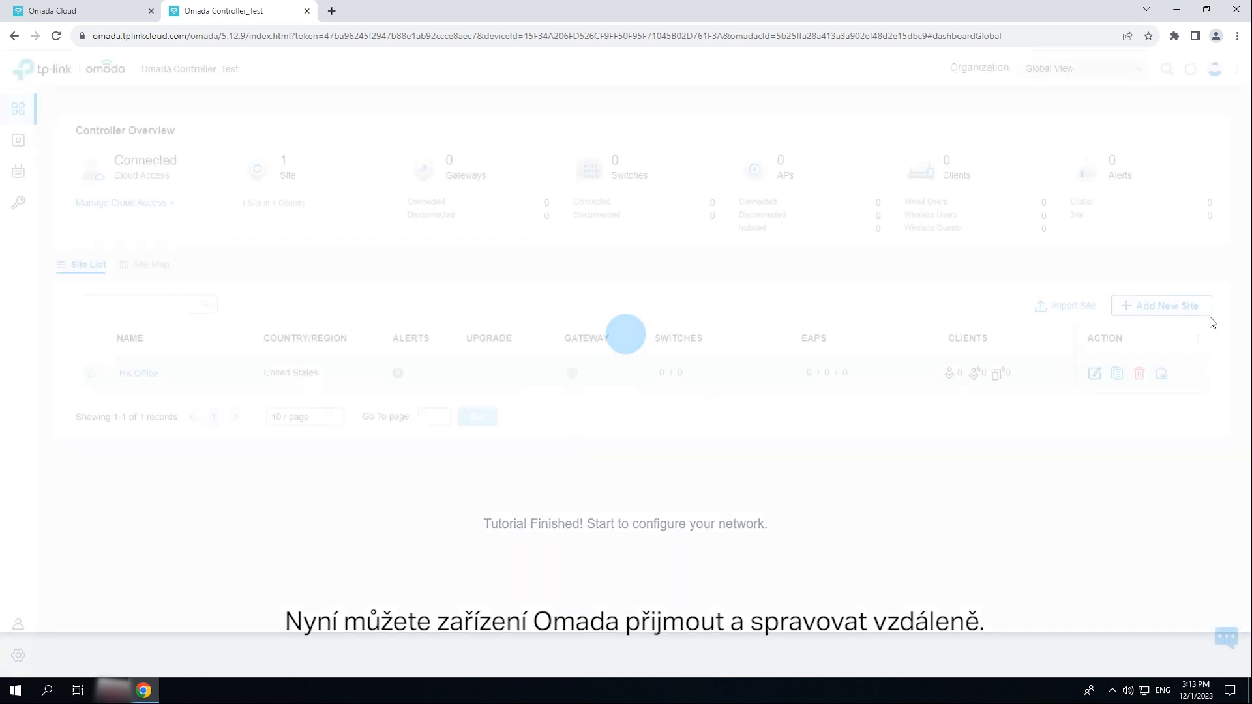